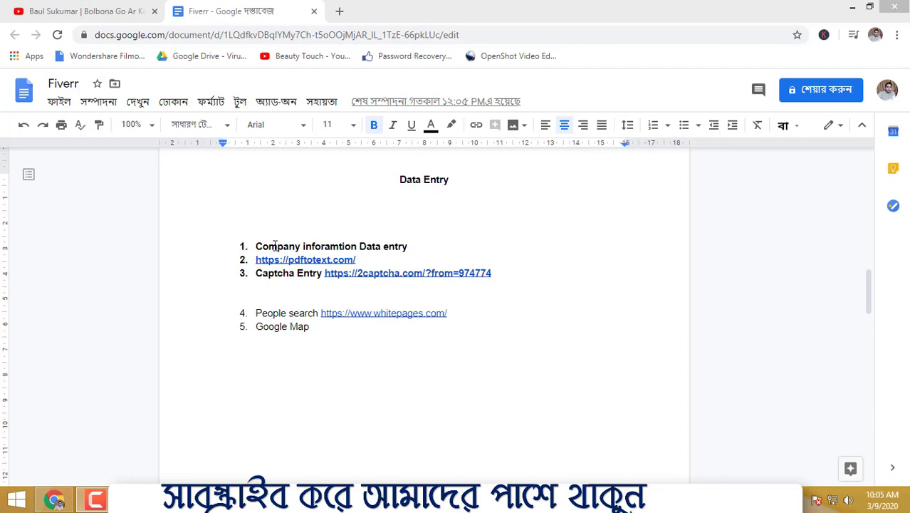
pyautogui.click(425, 258)
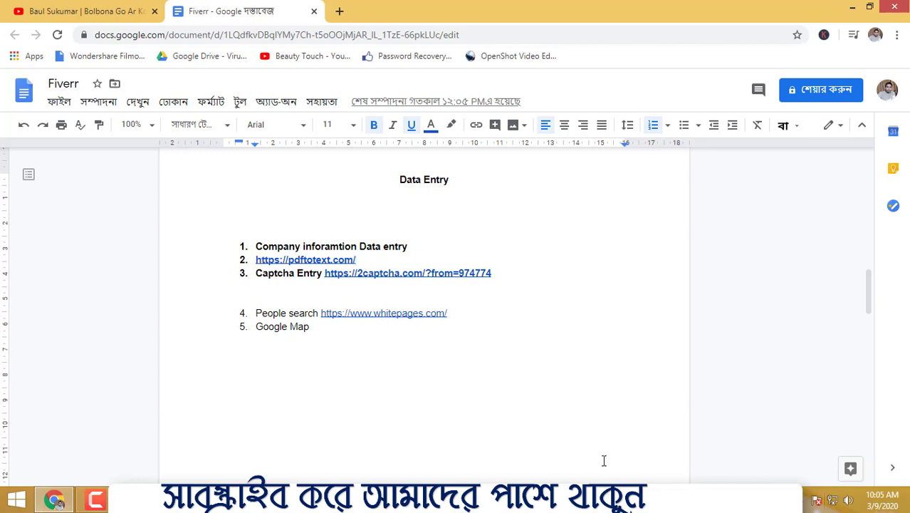
pyautogui.click(467, 391)
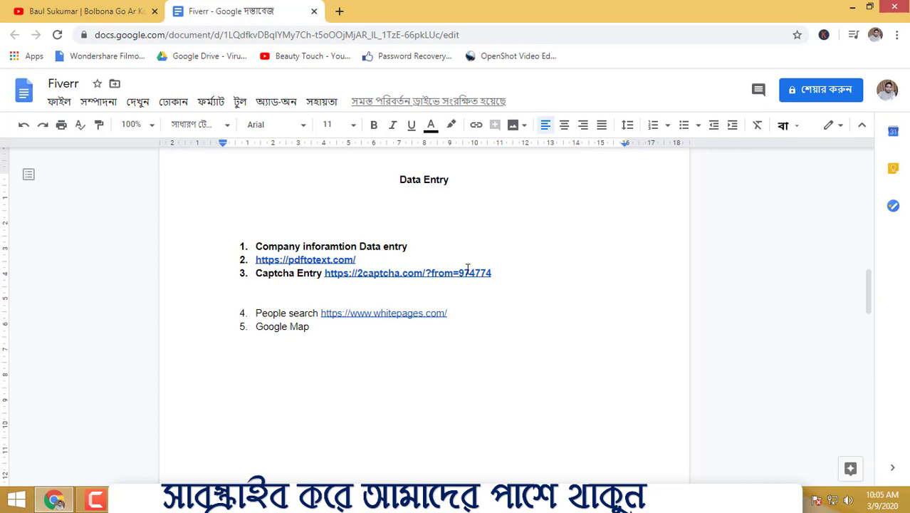
# - Search the web for fiverr in a new tab and open the Fiverr site
pyautogui.click(339, 12)
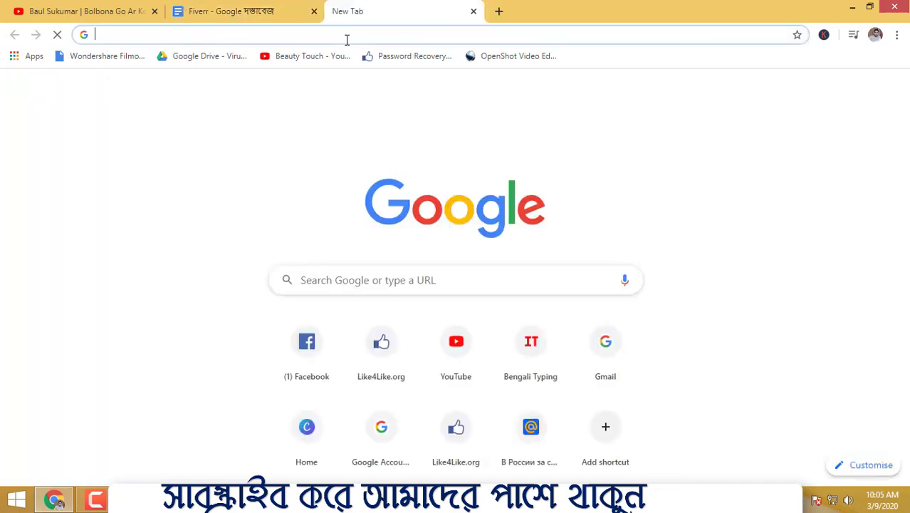
pyautogui.write('fi')
pyautogui.press('Return')
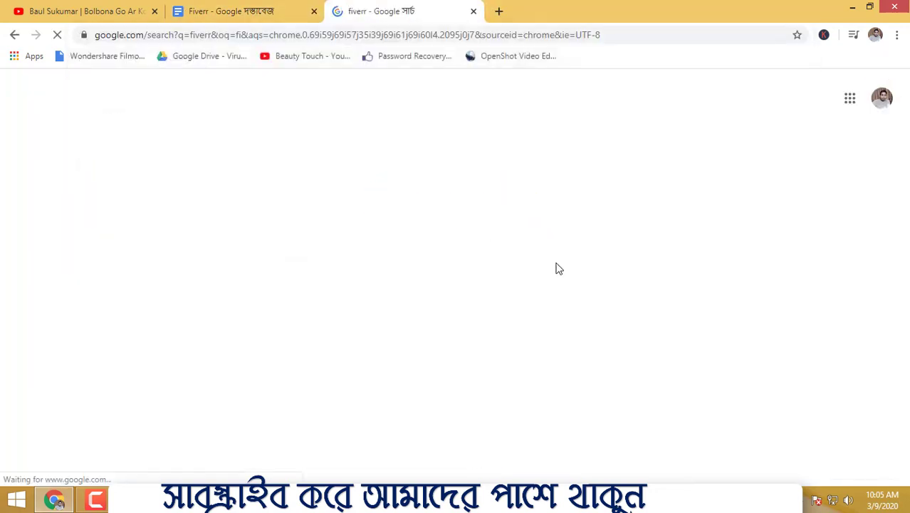
# - Search the web for upwork in another new tab and open the Upwork site
pyautogui.click(499, 11)
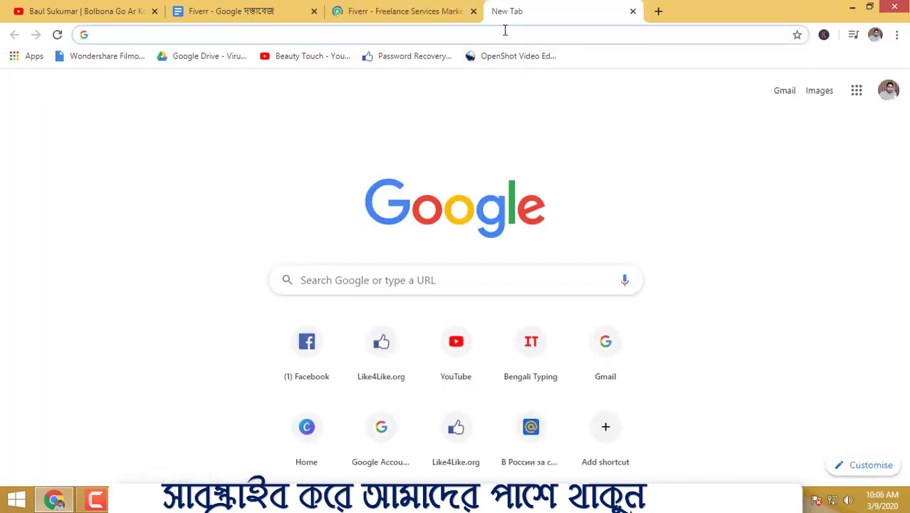
pyautogui.write('i')
pyautogui.press('BackSpace')
pyautogui.write('up')
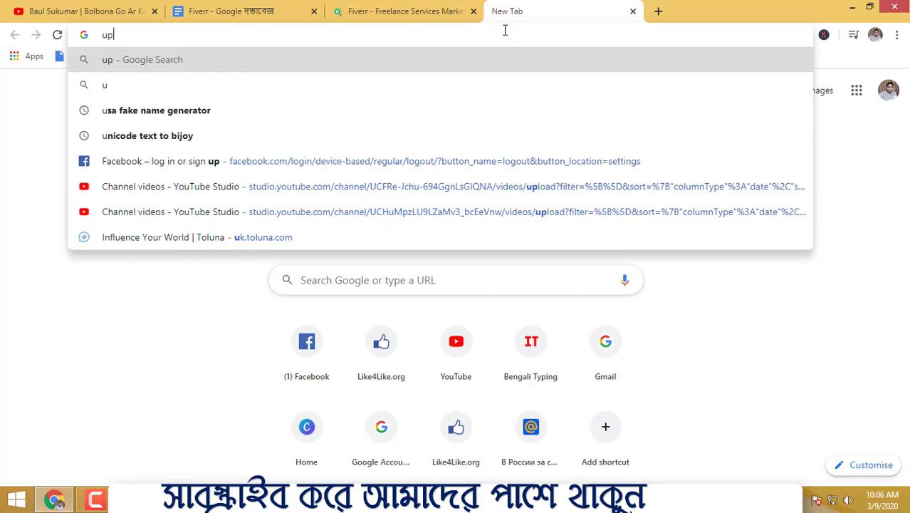
pyautogui.write('work')
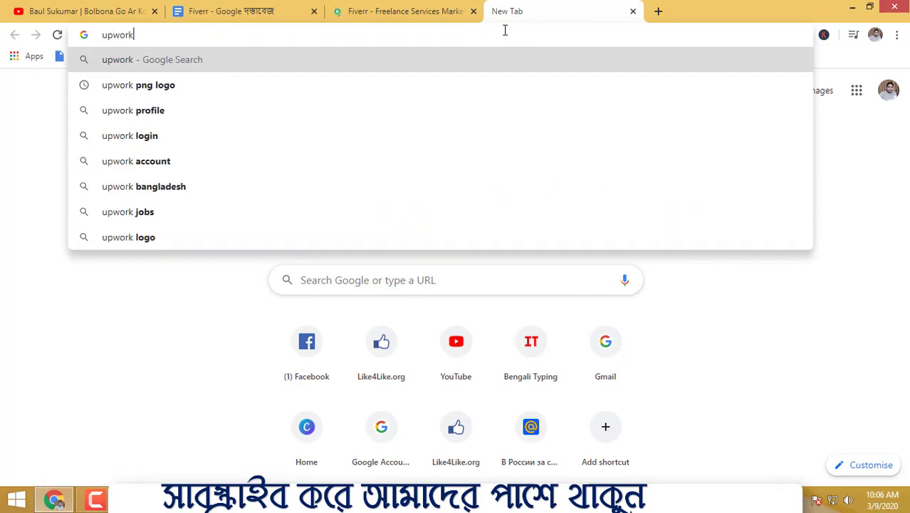
pyautogui.press('Return')
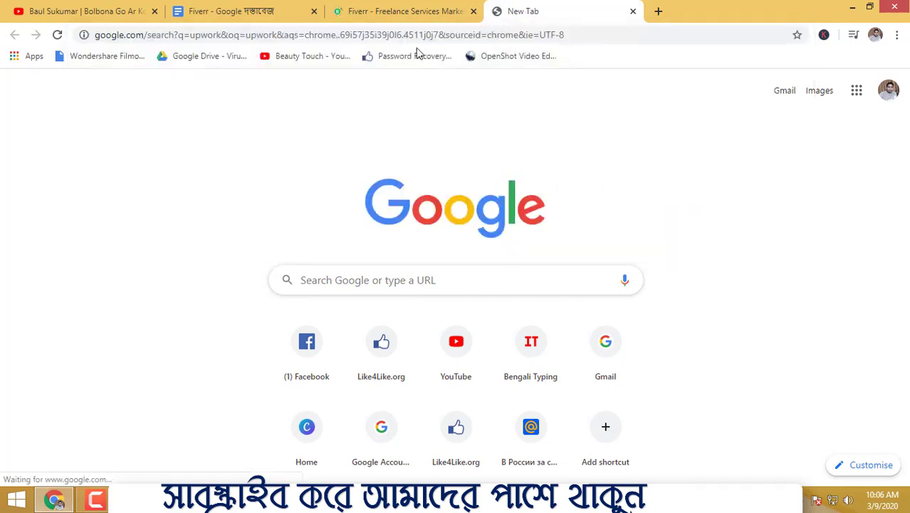
pyautogui.click(423, 10)
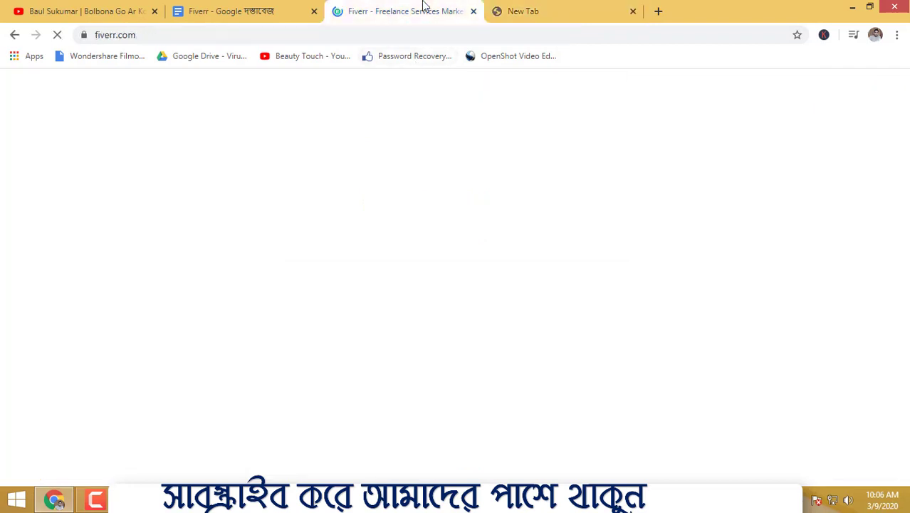
pyautogui.click(516, 11)
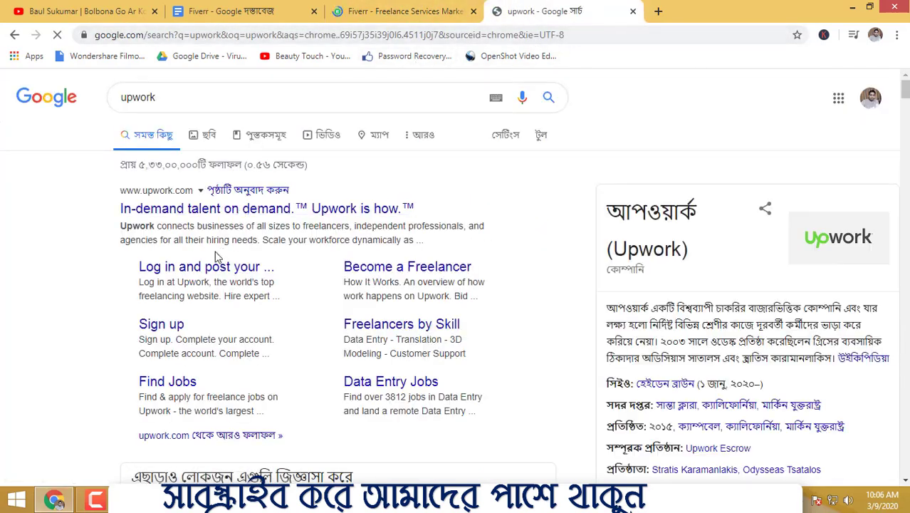
# - Search for freelancer in a further new tab and open freelancer.com from the results
pyautogui.click(658, 11)
pyautogui.write('free')
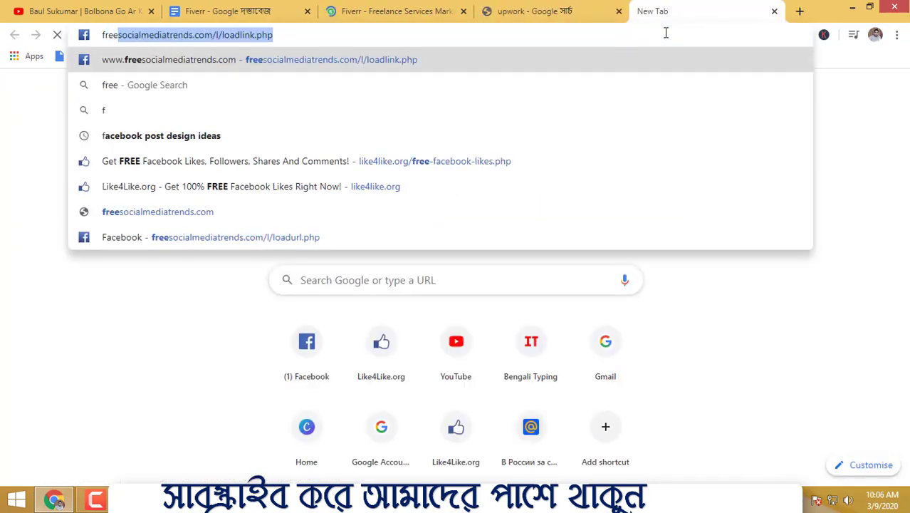
pyautogui.press('BackSpace')
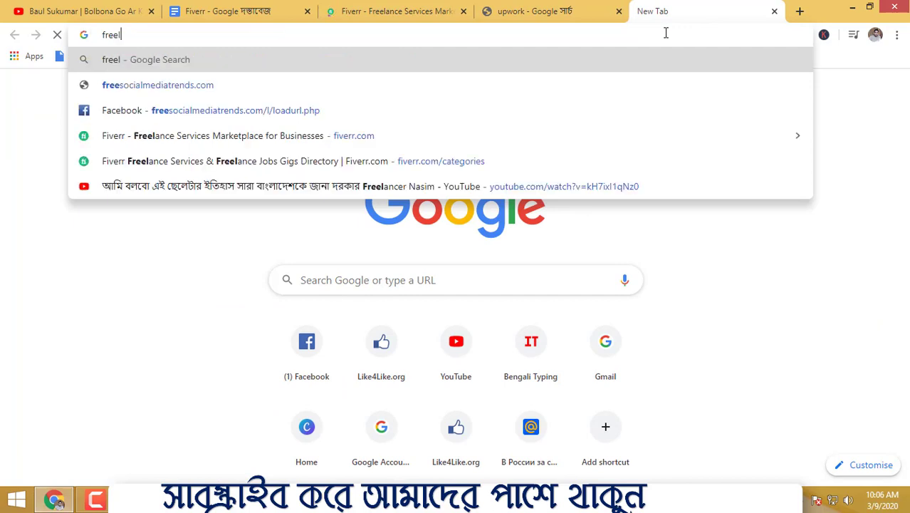
pyautogui.write('lancer')
pyautogui.press('Return')
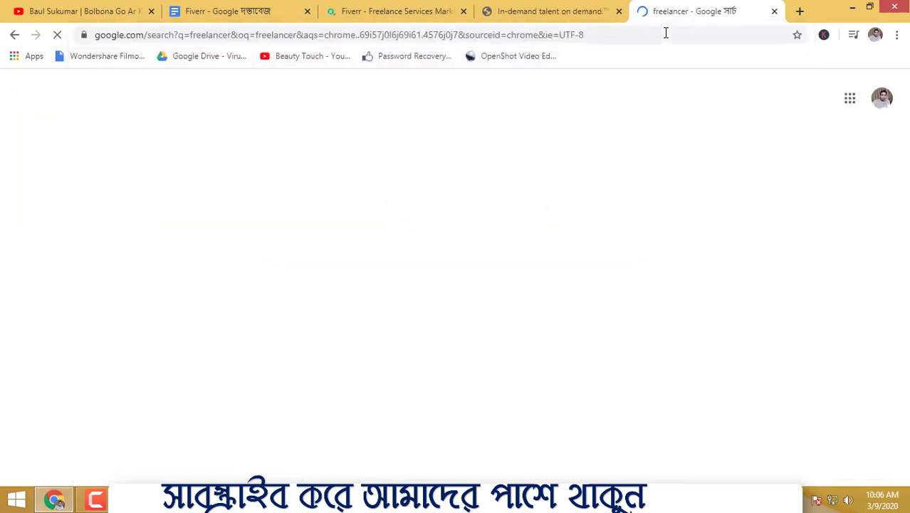
pyautogui.scroll(-2, 542, 292)
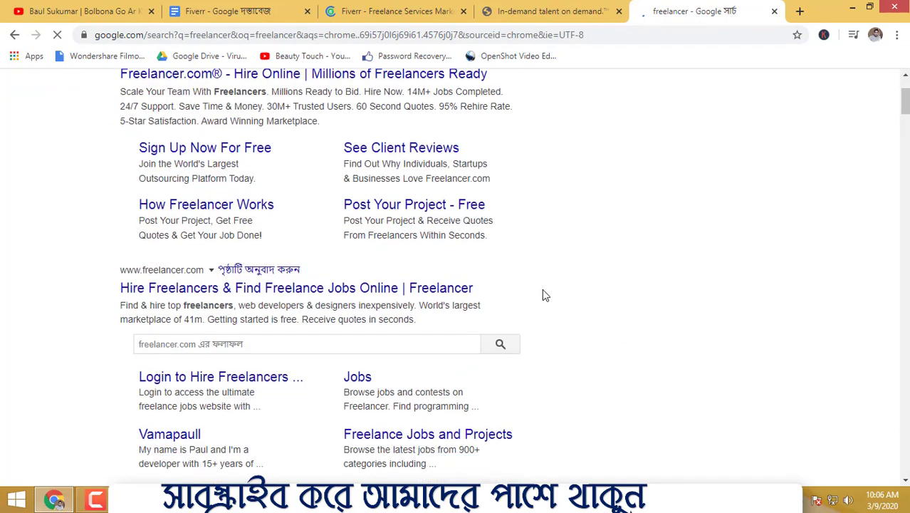
pyautogui.scroll(1, 542, 292)
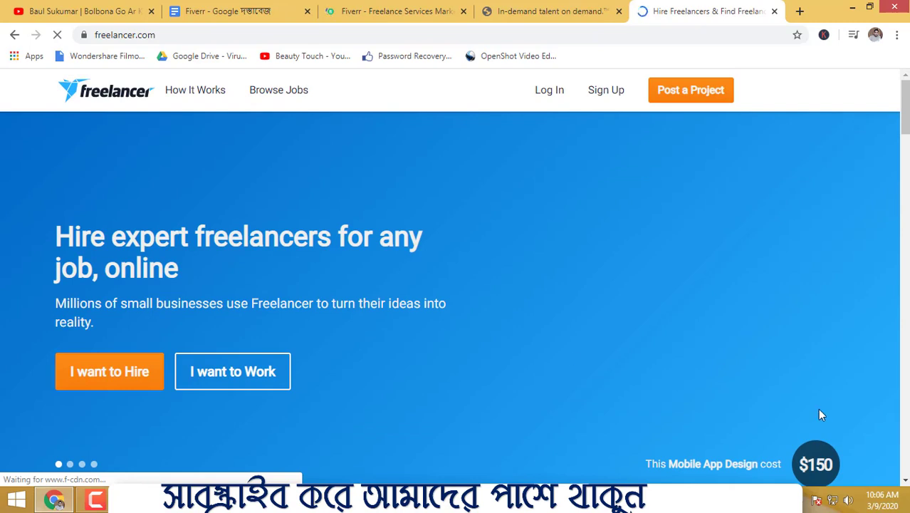
# - Look over the Fiverr, Upwork and Freelancer sites, browsing the Freelancer home page
pyautogui.click(541, 12)
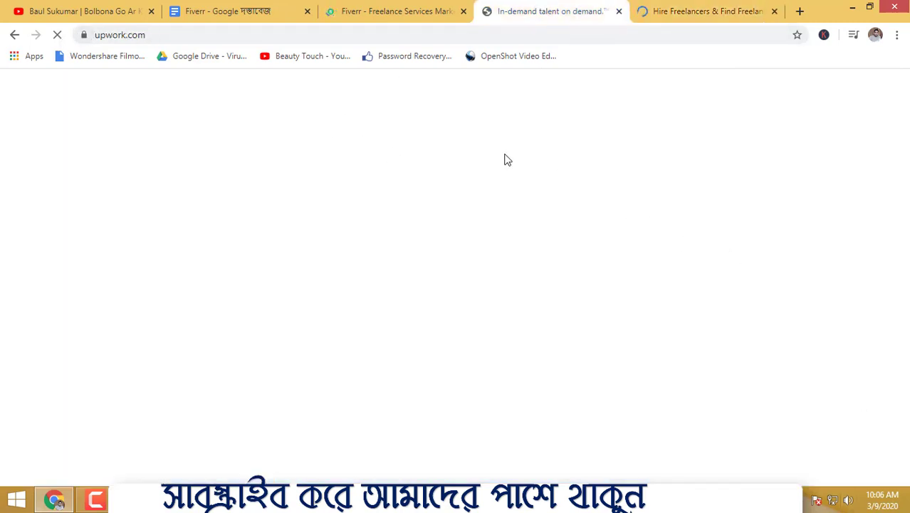
pyautogui.click(702, 12)
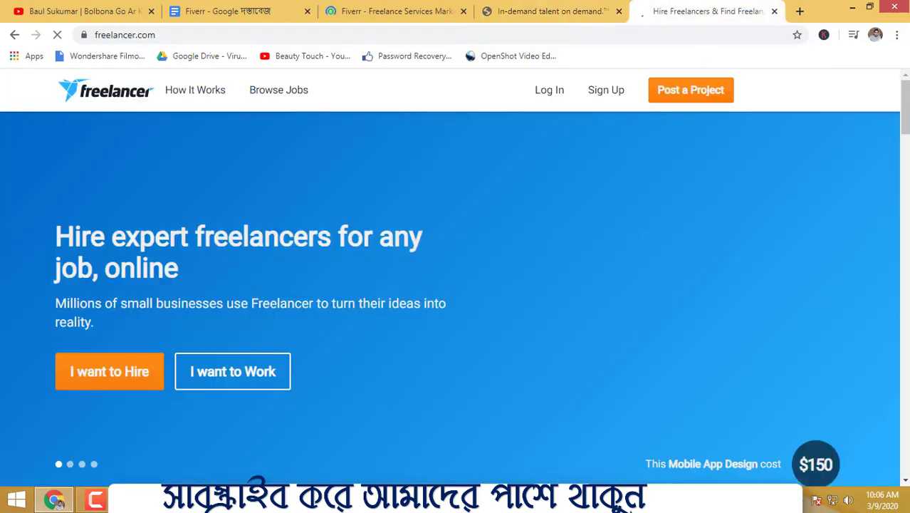
pyautogui.scroll(-15, 511, 255)
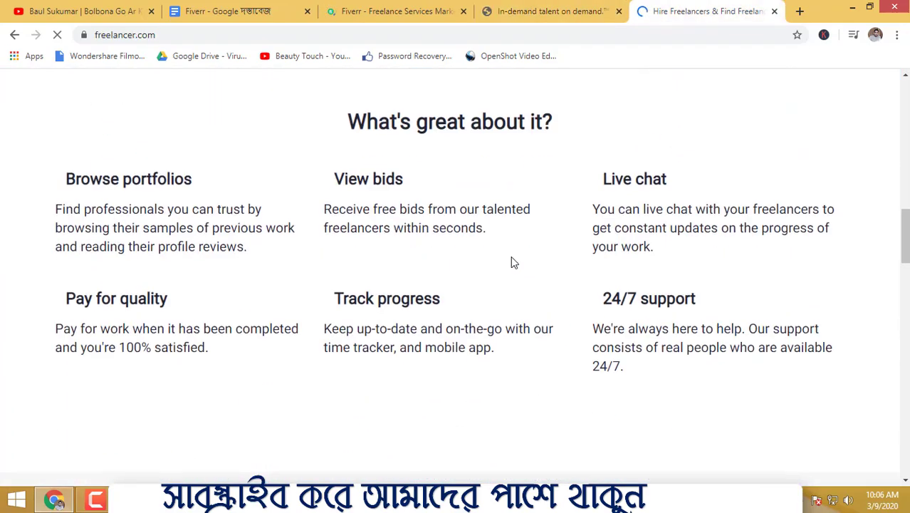
pyautogui.scroll(4, 518, 262)
pyautogui.scroll(11, 517, 258)
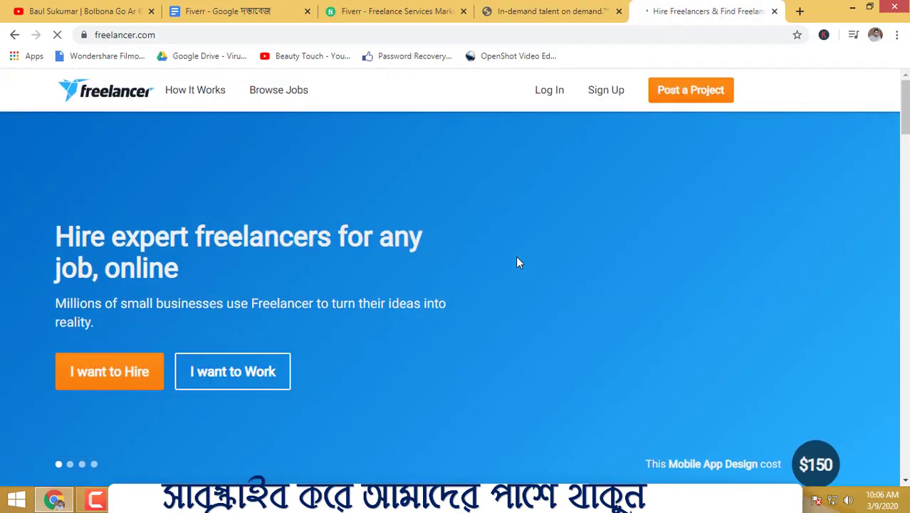
pyautogui.click(520, 9)
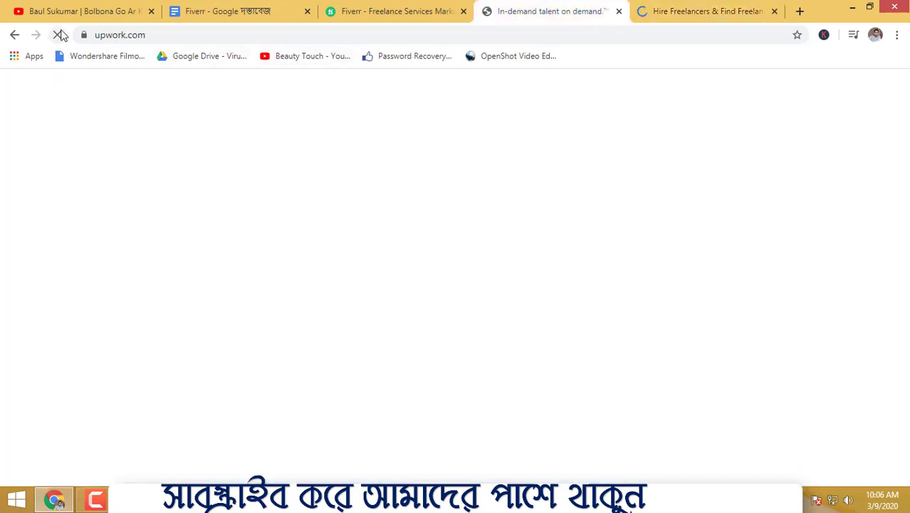
pyautogui.click(431, 10)
pyautogui.click(605, 10)
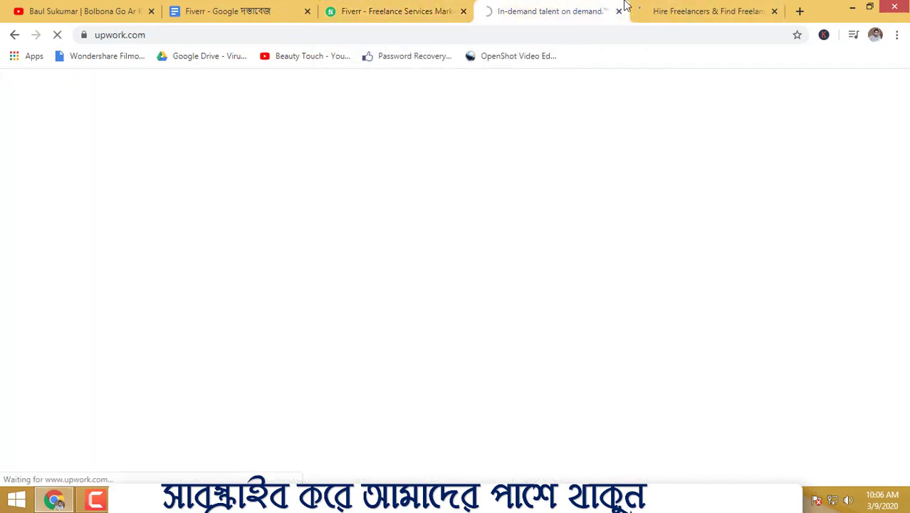
pyautogui.click(168, 30)
pyautogui.click(387, 11)
pyautogui.click(699, 10)
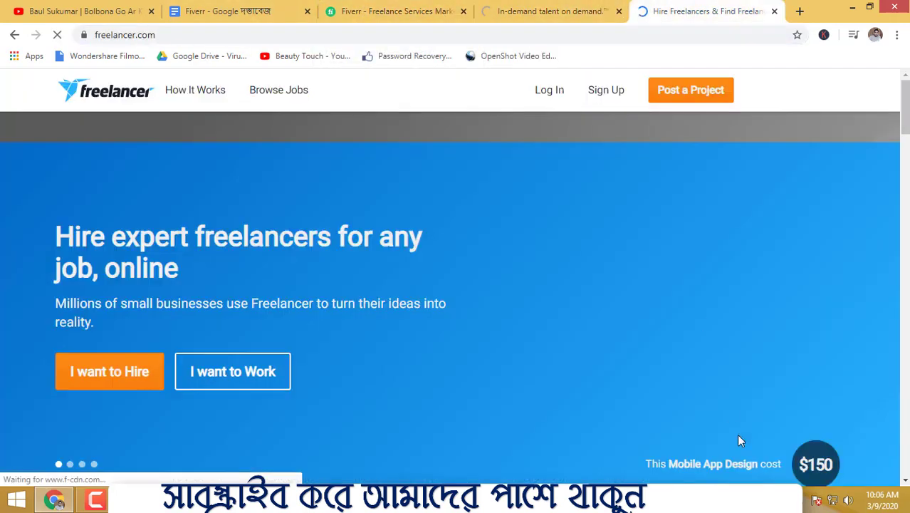
pyautogui.scroll(-4, 505, 347)
pyautogui.scroll(4, 506, 348)
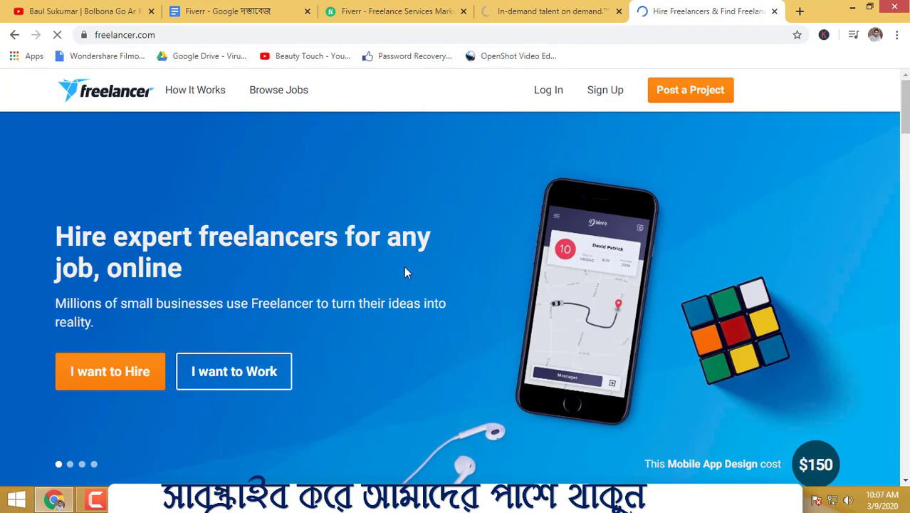
# - Close the three marketplace tabs and point out the Company inforamtion Data entry item in the Fiverr document
pyautogui.click(463, 12)
pyautogui.click(464, 12)
pyautogui.click(463, 13)
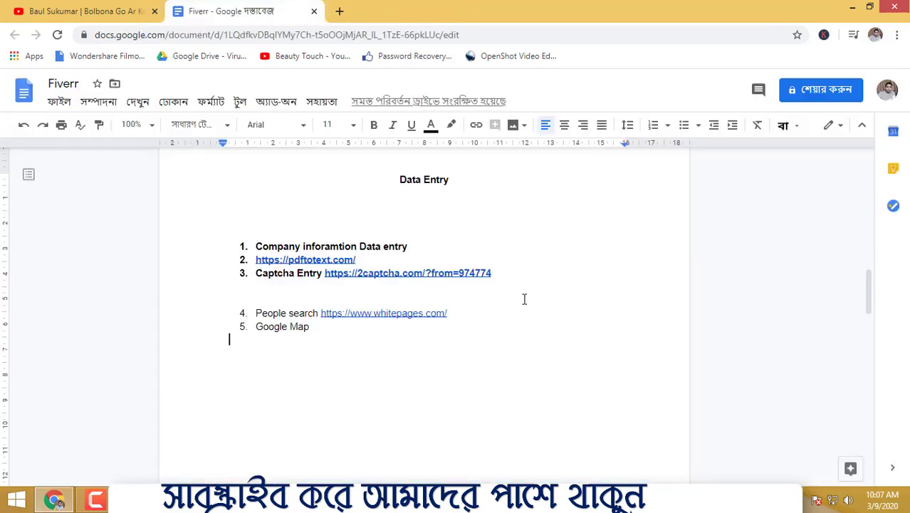
pyautogui.moveTo(417, 247); pyautogui.dragTo(267, 247)
pyautogui.click(526, 237)
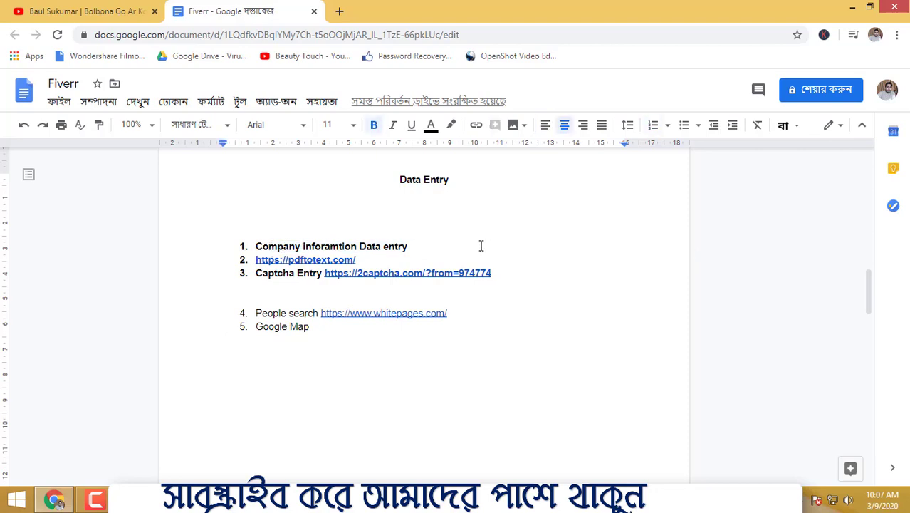
# - Switch to the desktop and clear its middle by moving the pic folder, the text document below it and the Group Room (1) workbook aside
pyautogui.click(854, 6)
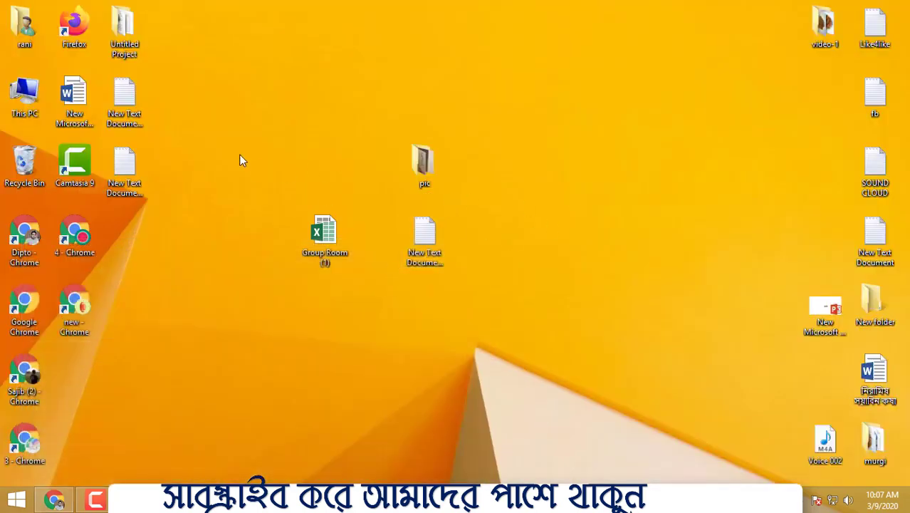
pyautogui.moveTo(239, 148); pyautogui.dragTo(426, 232)
pyautogui.moveTo(439, 179); pyautogui.dragTo(785, 64)
pyautogui.moveTo(311, 109); pyautogui.dragTo(469, 300)
pyautogui.moveTo(322, 231); pyautogui.dragTo(649, 138)
pyautogui.rightClick(370, 107)
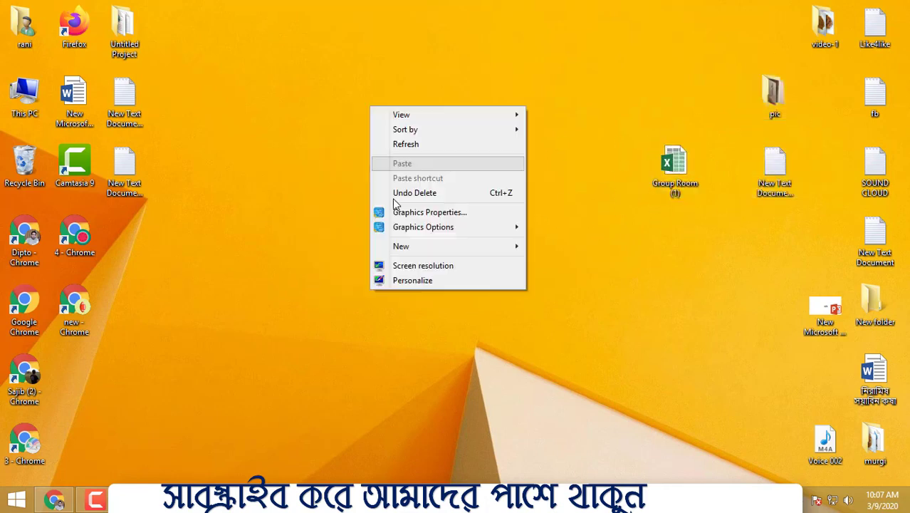
pyautogui.click(295, 213)
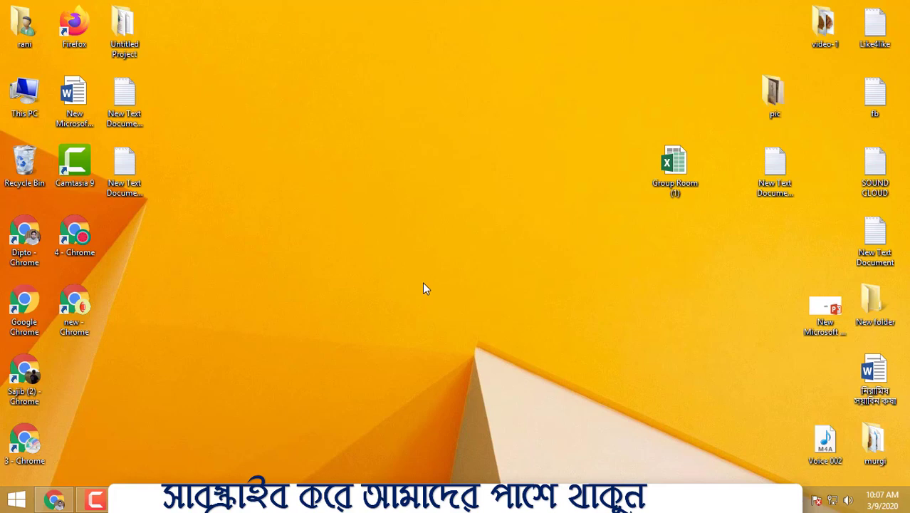
pyautogui.rightClick(293, 209)
pyautogui.moveTo(333, 352)
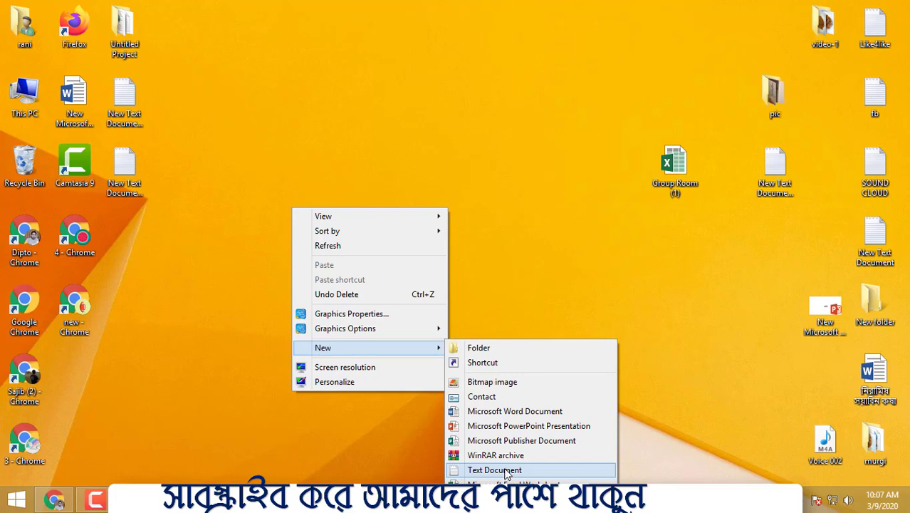
pyautogui.click(541, 268)
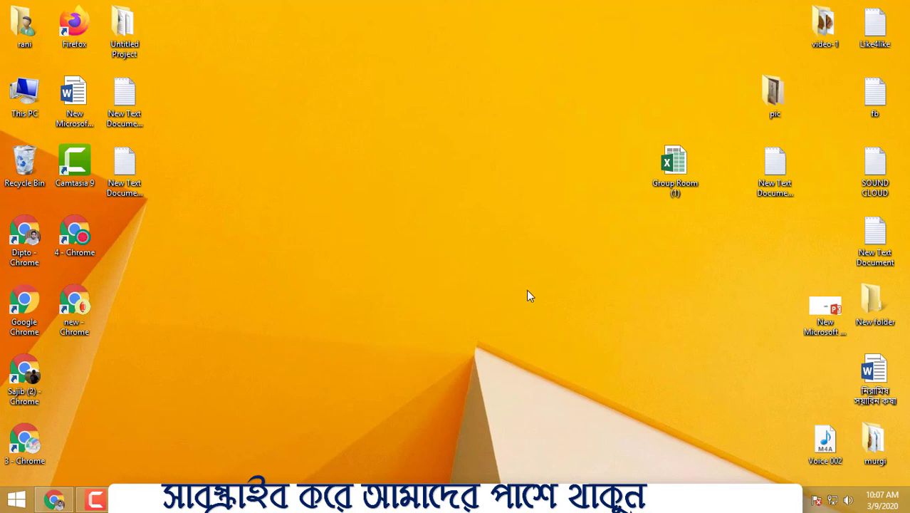
# - Create a new Microsoft Excel Worksheet on the desktop, keeping its default name
pyautogui.rightClick(423, 361)
pyautogui.moveTo(456, 316)
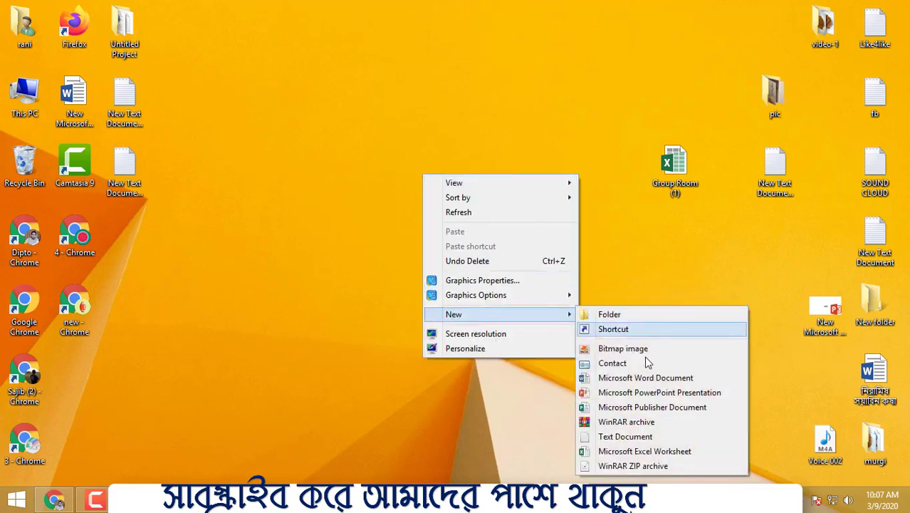
pyautogui.click(625, 451)
pyautogui.click(291, 235)
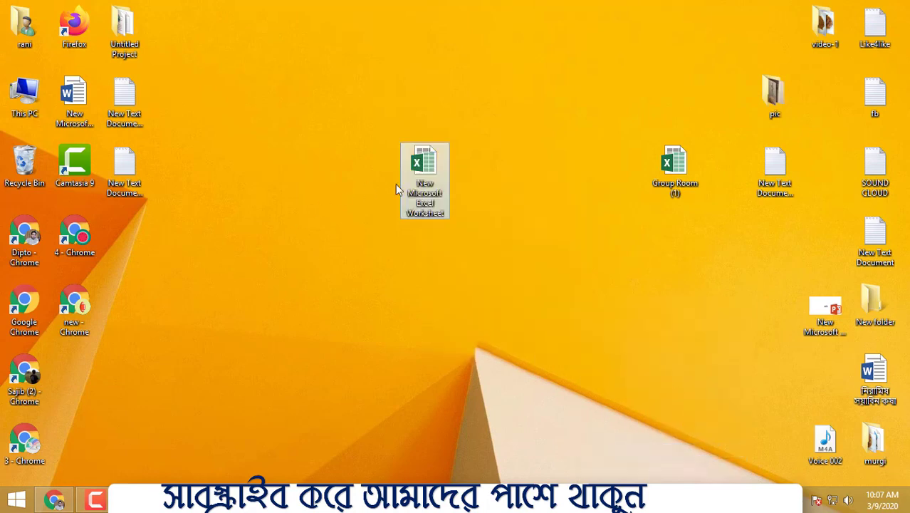
# - Rename the new Excel worksheet on the desktop to data entry
pyautogui.rightClick(438, 160)
pyautogui.rightClick(425, 156)
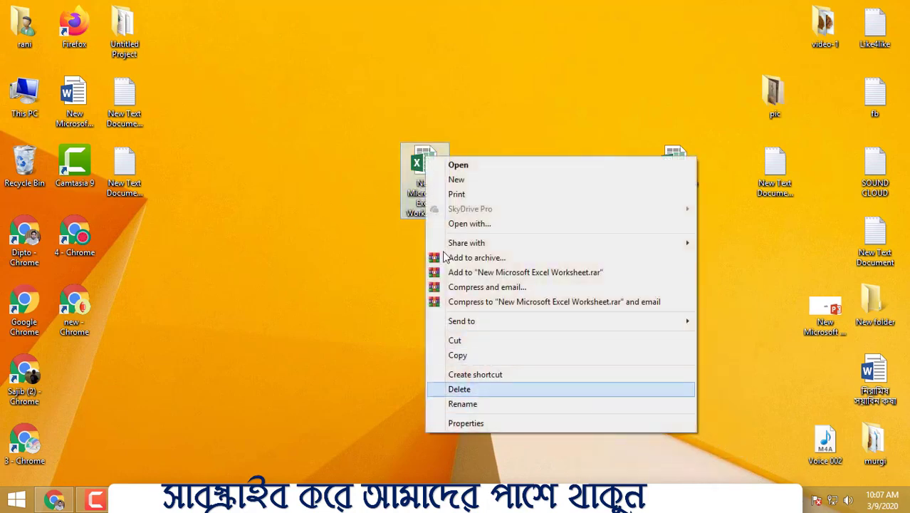
pyautogui.click(494, 406)
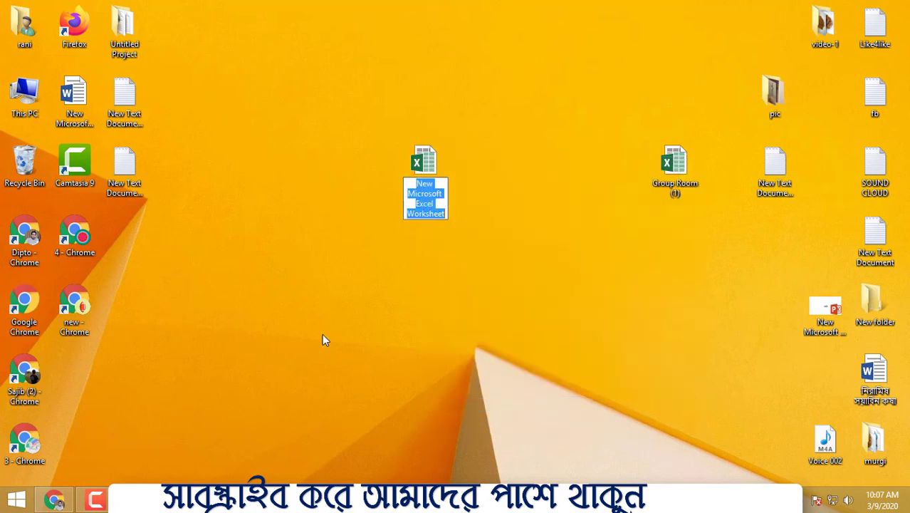
pyautogui.write('d')
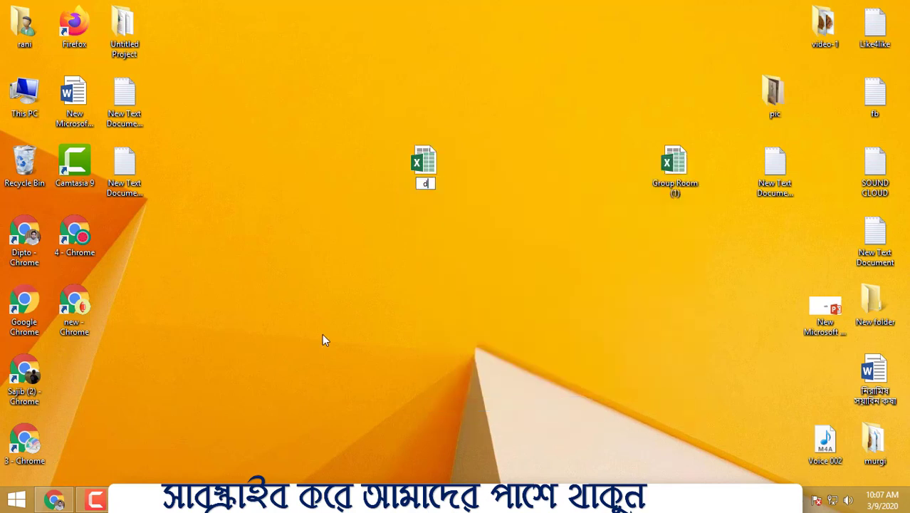
pyautogui.write('ata entry')
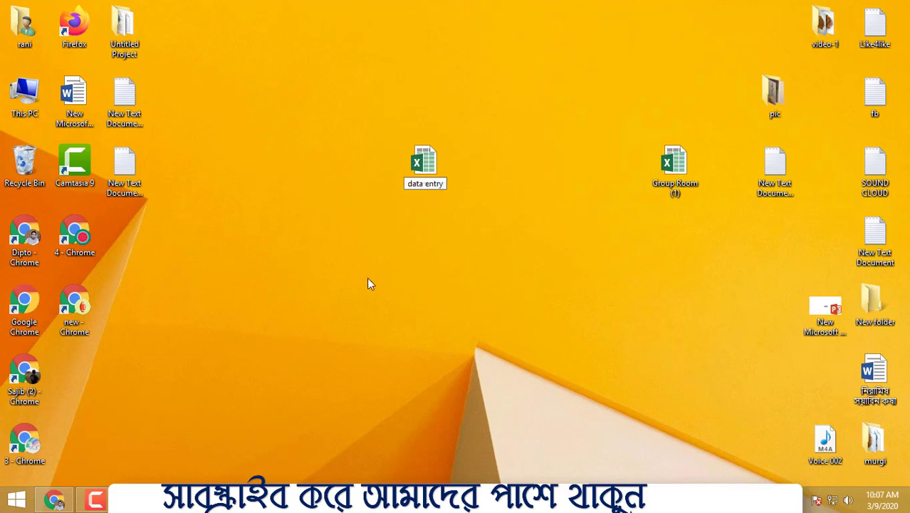
pyautogui.press('Return')
# - Open the data entry workbook from the desktop and maximize its window
pyautogui.rightClick(402, 166)
pyautogui.click(459, 181)
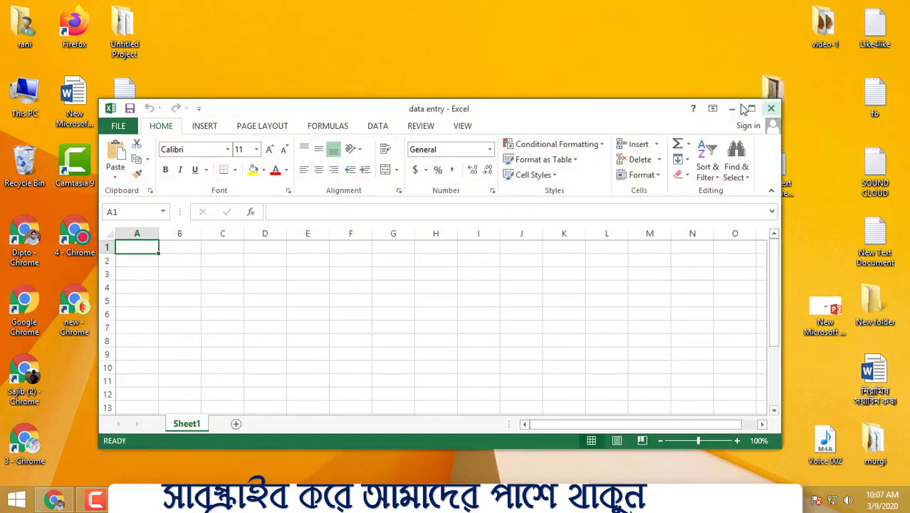
pyautogui.click(752, 108)
# - Widen columns A and B, giving column B a width of about 22
pyautogui.moveTo(59, 134); pyautogui.dragTo(254, 134)
pyautogui.click(303, 160)
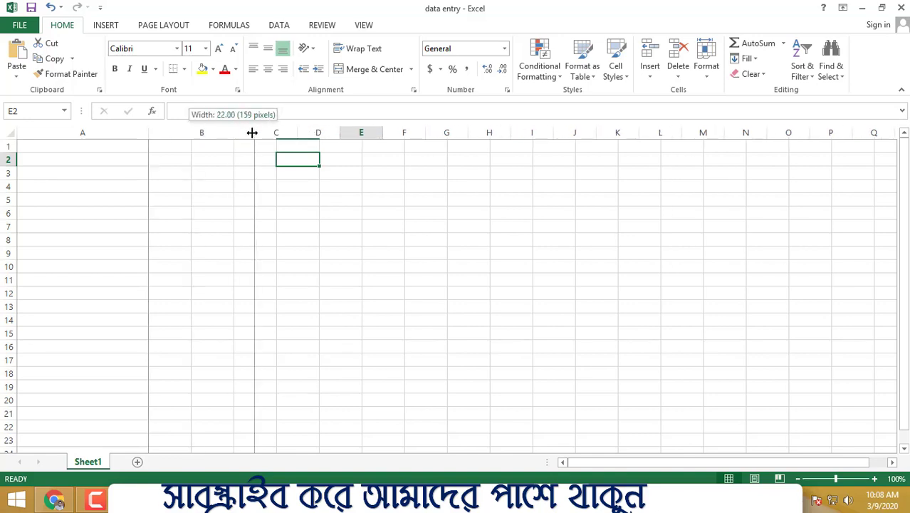
pyautogui.click(358, 184)
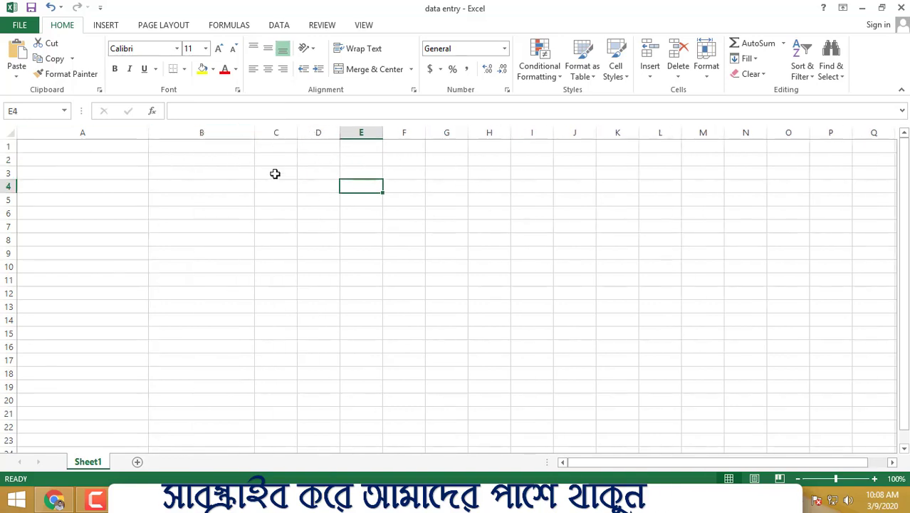
# - Enter the short company name Robi in cell E1
pyautogui.moveTo(250, 147); pyautogui.dragTo(417, 147)
pyautogui.click(353, 144)
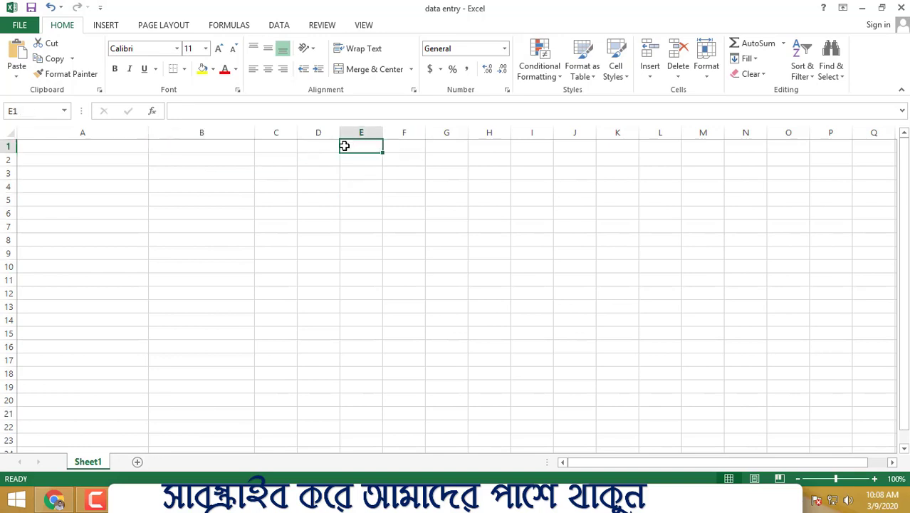
pyautogui.write('Robi')
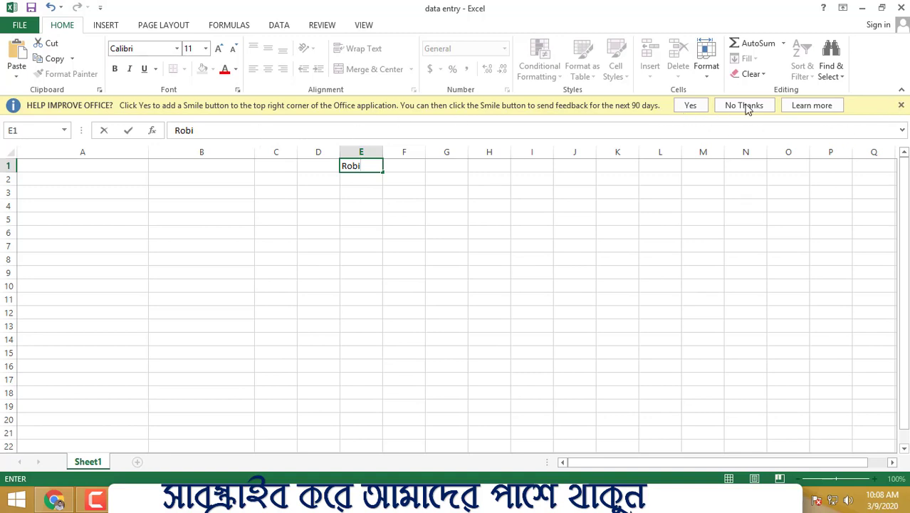
# - Switch to Chrome and search Google for robi in a new tab
pyautogui.click(55, 500)
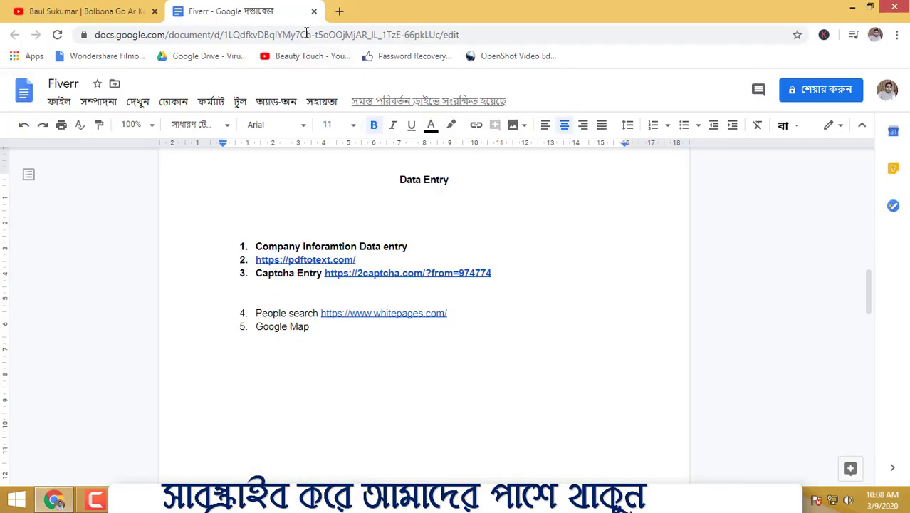
pyautogui.click(334, 15)
pyautogui.write('robi')
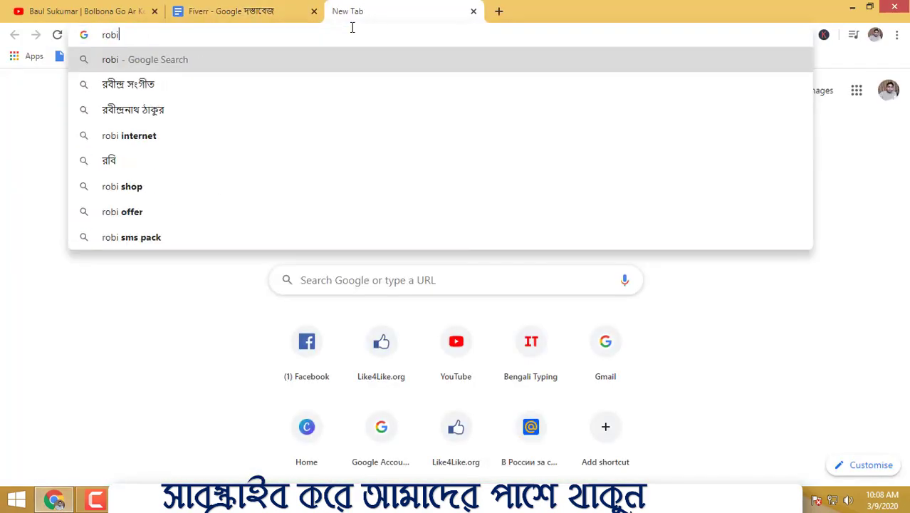
pyautogui.press('Return')
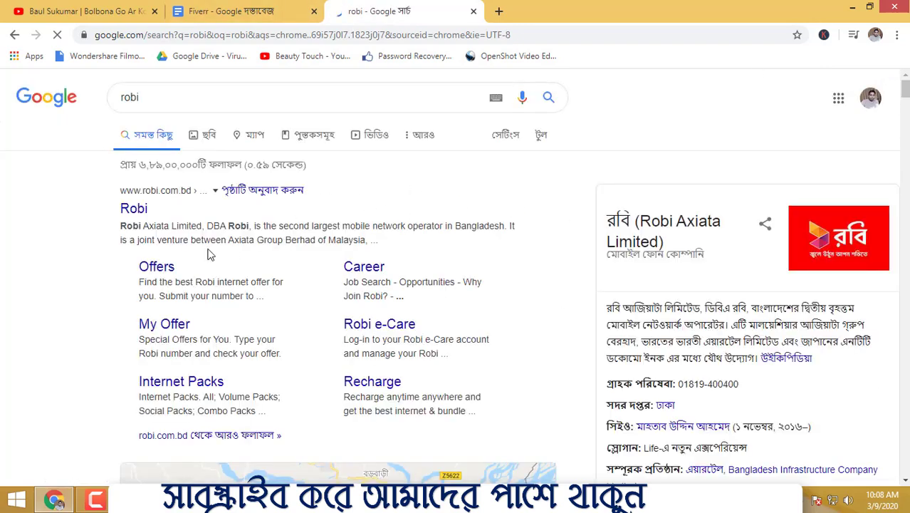
# - Copy the company name Robi Axiata Limited from the first search result's description
pyautogui.moveTo(119, 227)
pyautogui.mouseDown()
pyautogui.moveTo(191, 226)
pyautogui.moveTo(121, 227)
pyautogui.mouseUp()
pyautogui.click(204, 226)
pyautogui.click(121, 226)
pyautogui.moveTo(203, 226); pyautogui.dragTo(120, 226)
pyautogui.rightClick(161, 228)
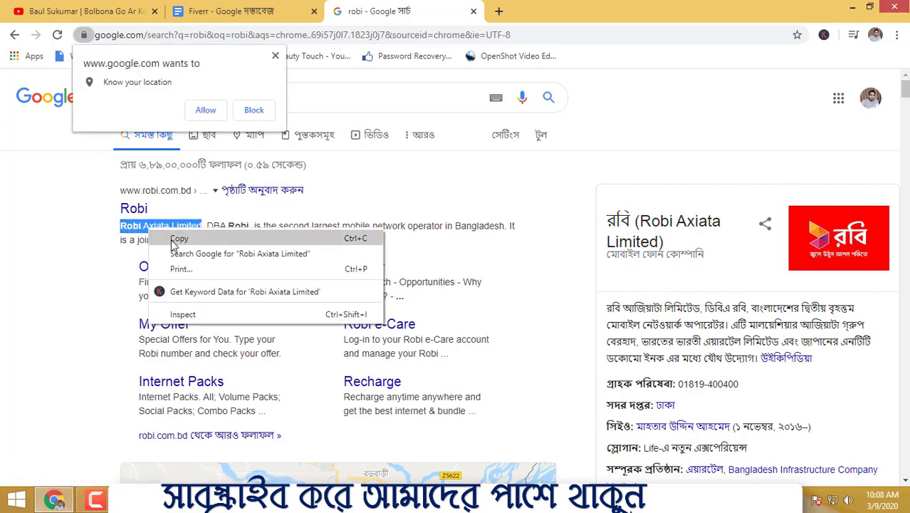
pyautogui.click(178, 238)
# - Dismiss the location request, paste Robi Axiata Limited into the address bar and copy it again as plain text
pyautogui.click(275, 54)
pyautogui.click(288, 35)
pyautogui.rightClick(288, 34)
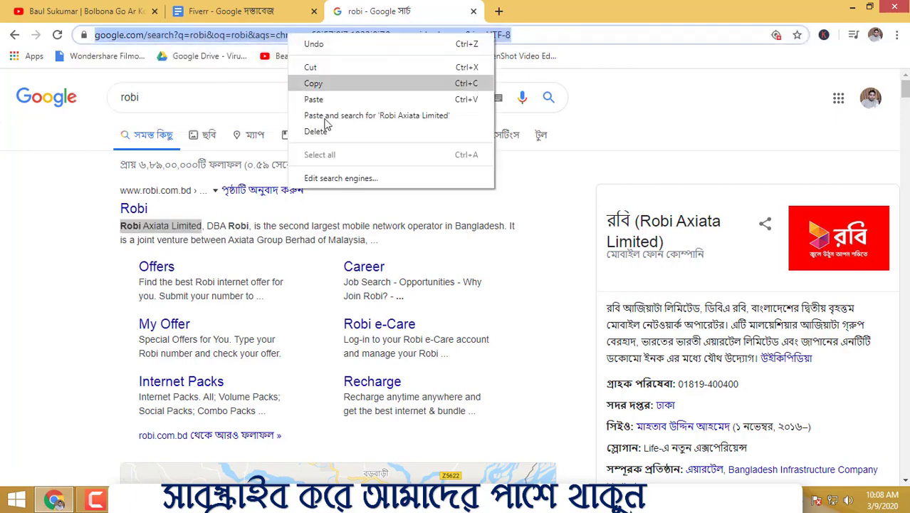
pyautogui.click(314, 100)
pyautogui.moveTo(219, 36); pyautogui.dragTo(114, 36)
pyautogui.rightClick(122, 41)
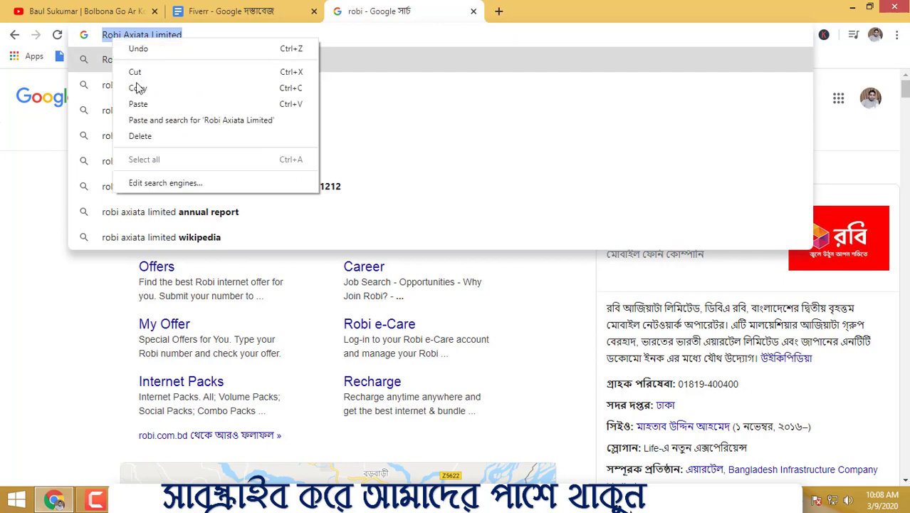
pyautogui.click(140, 87)
# - Return to the Excel workbook, dismiss the feedback offer, replace cell E1 with Robi Axiata Limited and widen column E to fit
pyautogui.hotkey('alt', 'Tab')
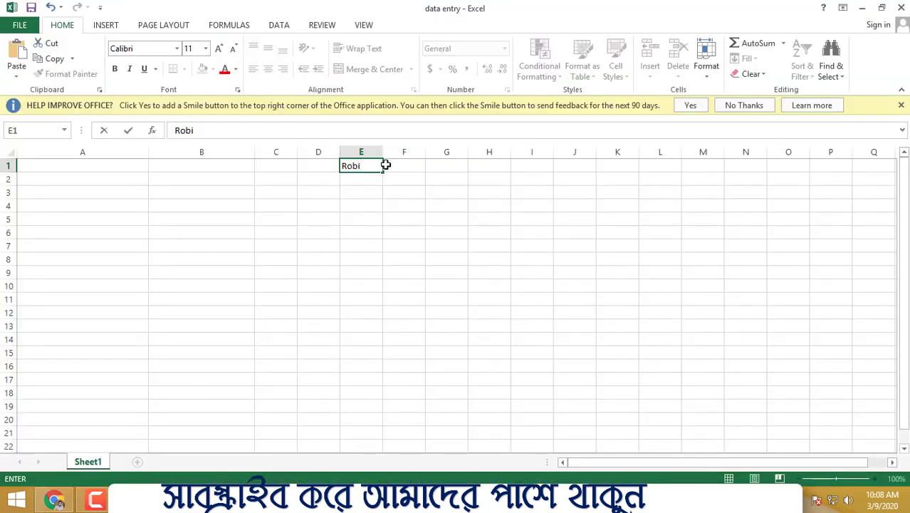
pyautogui.click(475, 242)
pyautogui.click(733, 105)
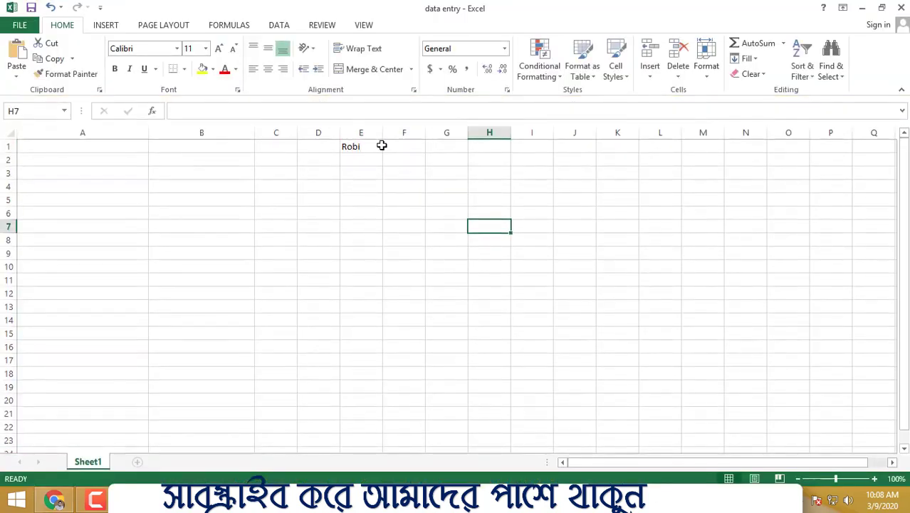
pyautogui.click(351, 148)
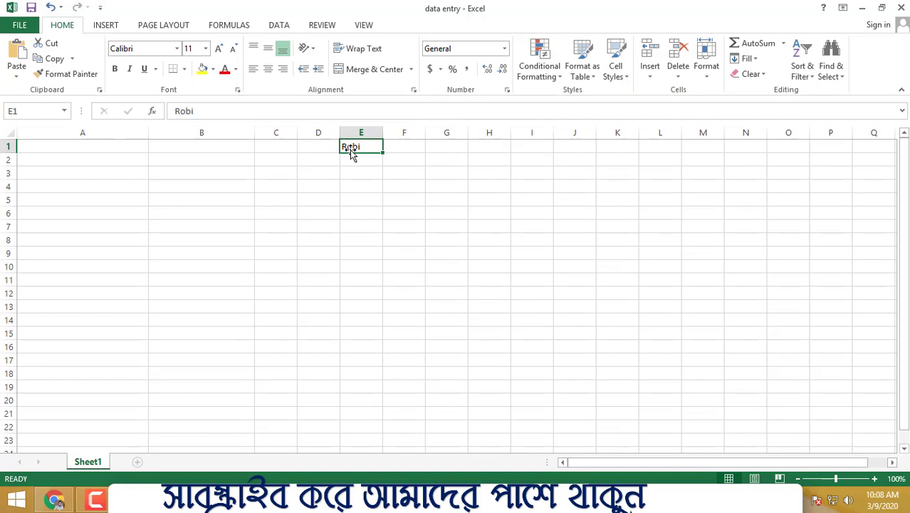
pyautogui.hotkey('ctrl', 'v')
pyautogui.moveTo(383, 131); pyautogui.dragTo(426, 132)
pyautogui.click(519, 169)
pyautogui.moveTo(237, 144); pyautogui.dragTo(640, 168)
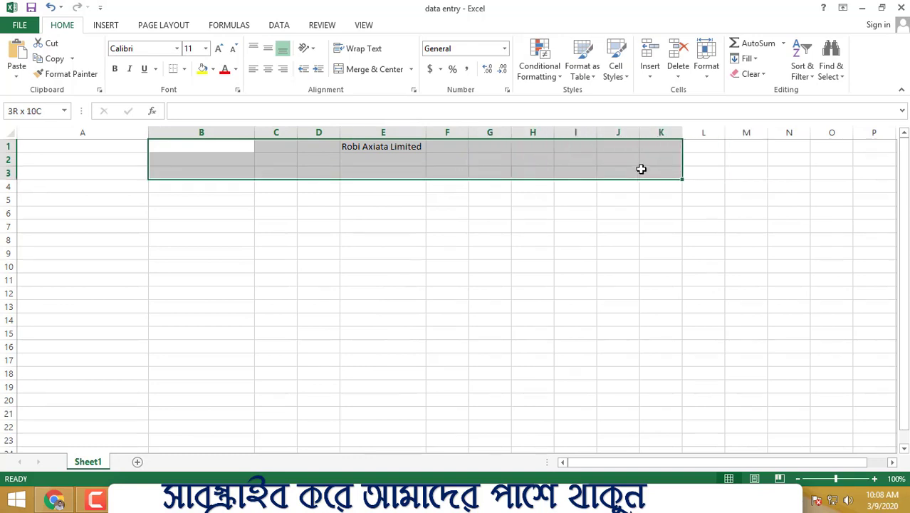
pyautogui.click(183, 70)
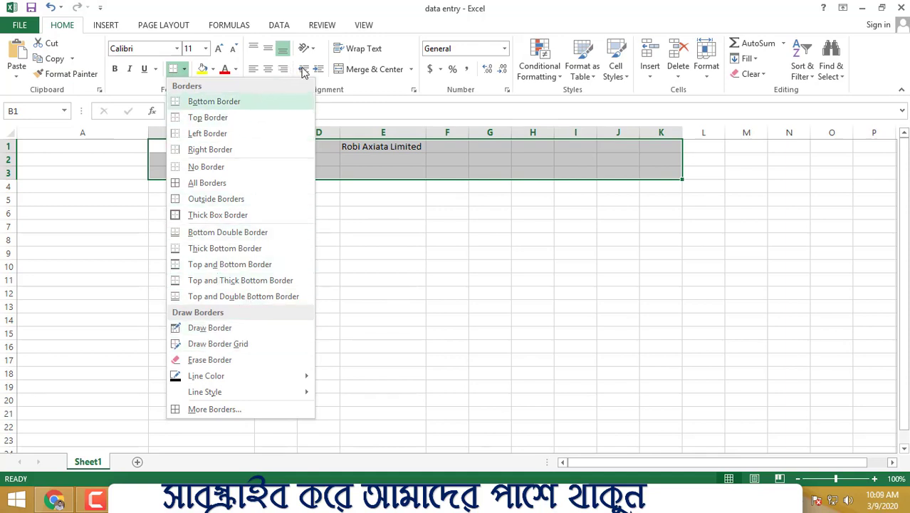
pyautogui.click(430, 243)
# - Make the Robi Axiata Limited heading in E1 bold and enlarge its font to just above 24 points
pyautogui.moveTo(365, 147); pyautogui.dragTo(428, 146)
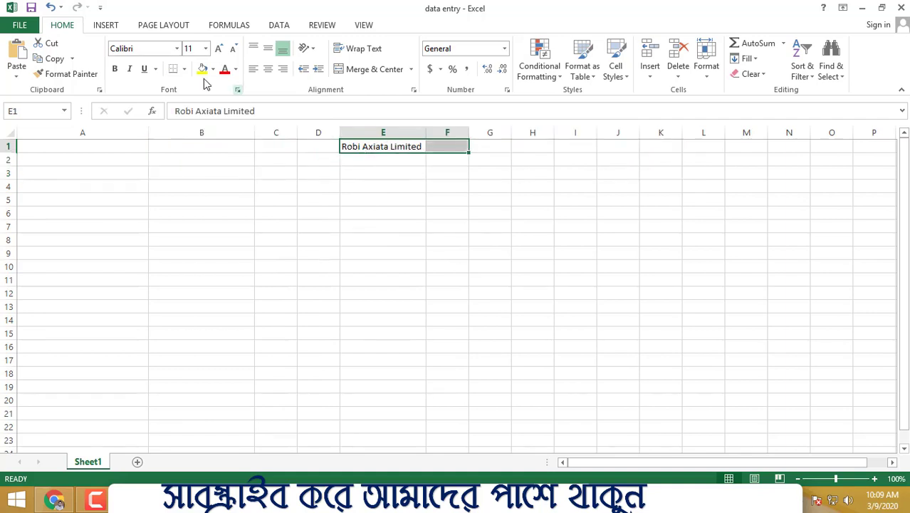
pyautogui.click(115, 69)
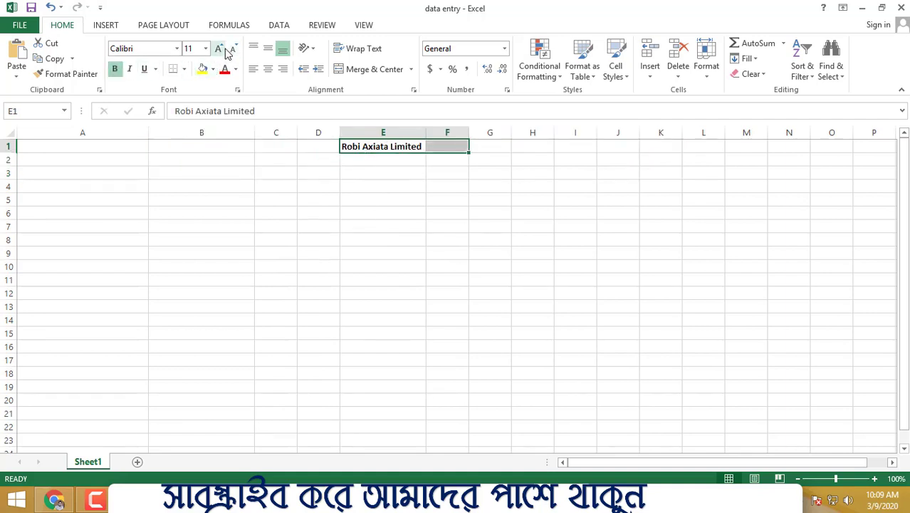
pyautogui.click(221, 50)
pyautogui.click(221, 50)
pyautogui.click(220, 50)
pyautogui.click(221, 50)
pyautogui.click(221, 50)
pyautogui.click(221, 50)
pyautogui.click(221, 49)
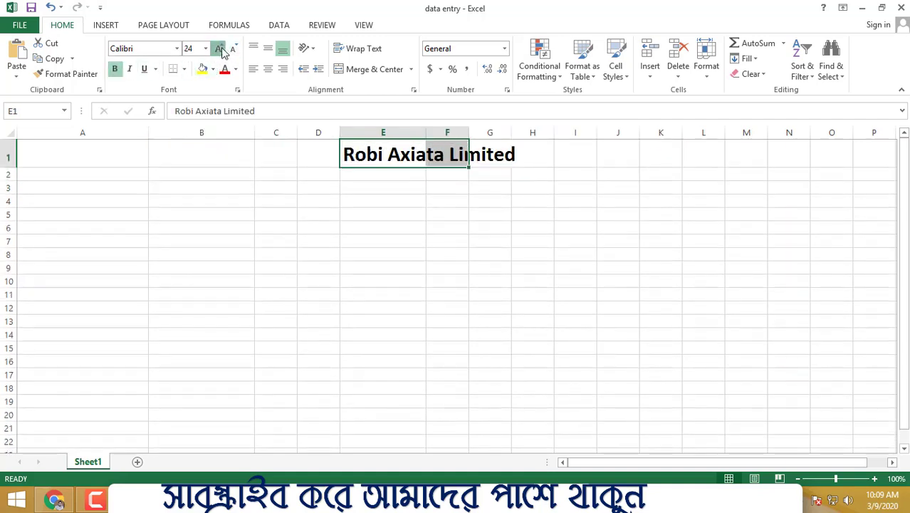
pyautogui.click(221, 50)
pyautogui.click(334, 230)
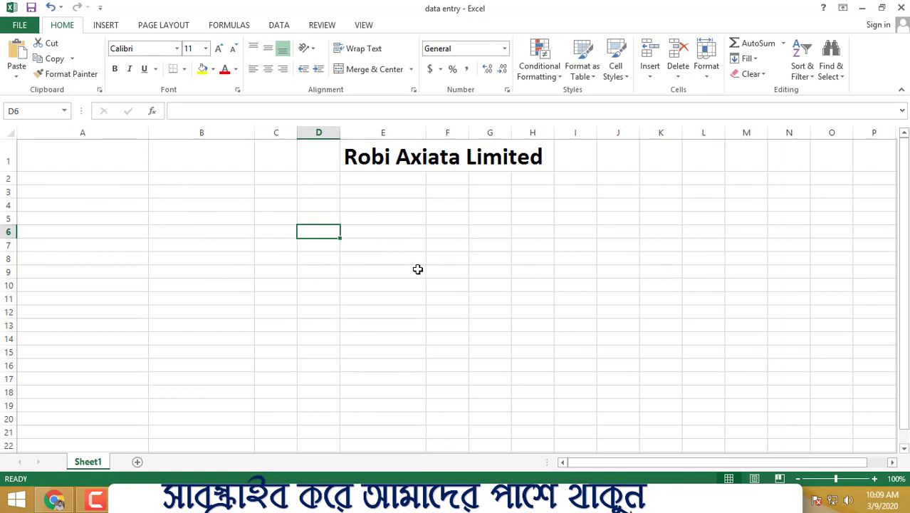
# - Enter the column header Castomer Name in cell A2
pyautogui.click(103, 179)
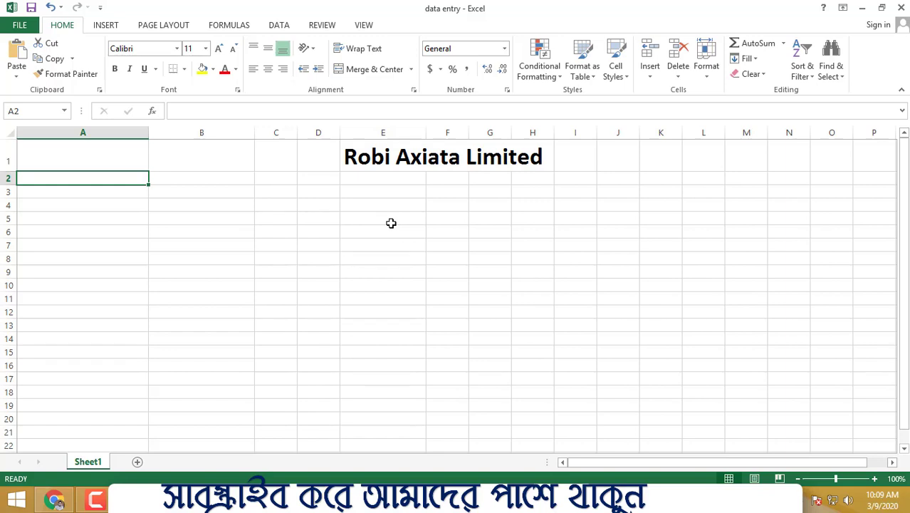
pyautogui.write('C')
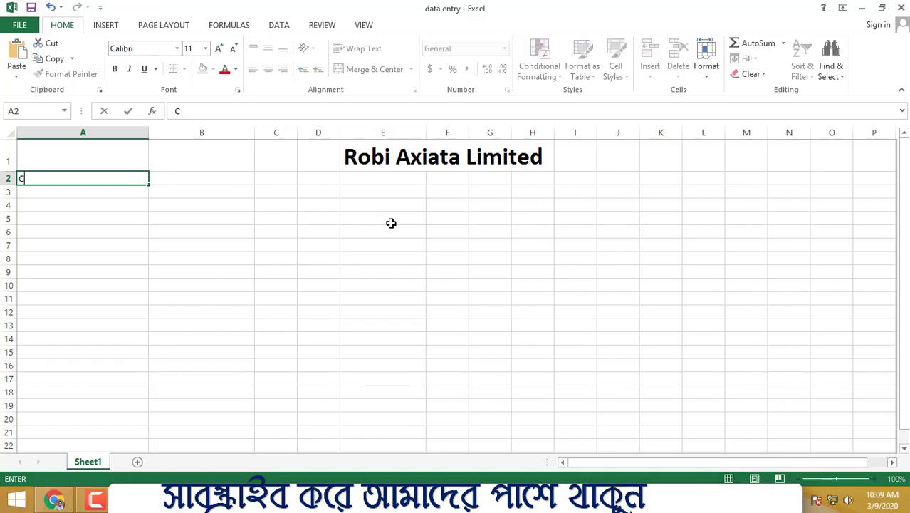
pyautogui.write('sastomer Name')
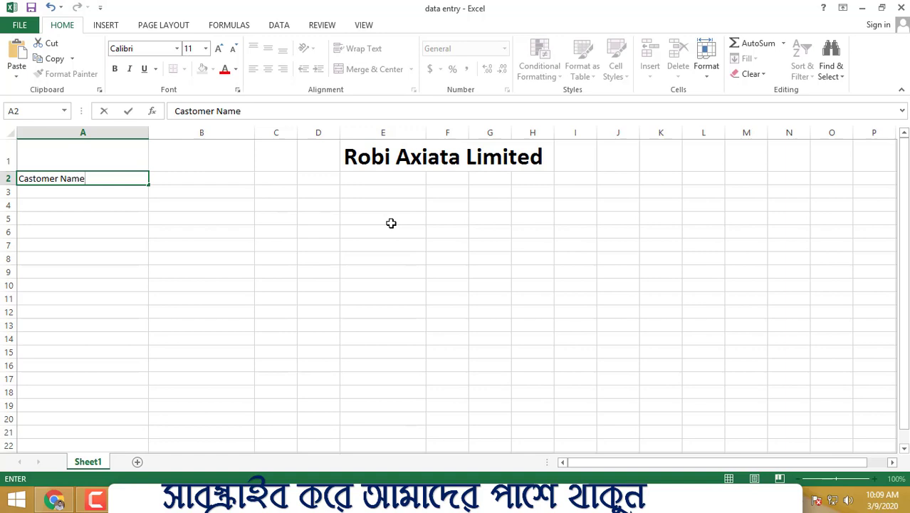
pyautogui.click(395, 215)
# - Enter the column header Mobile No in cell B2
pyautogui.click(203, 177)
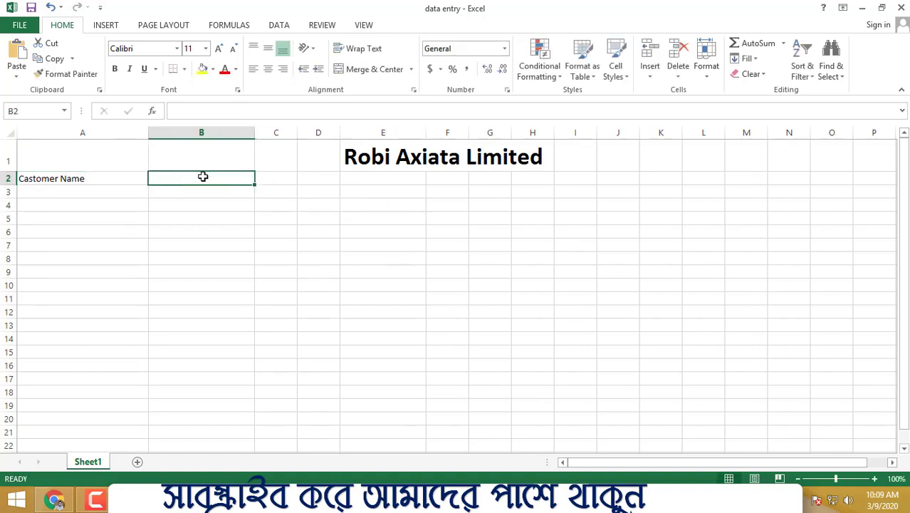
pyautogui.write('Mob')
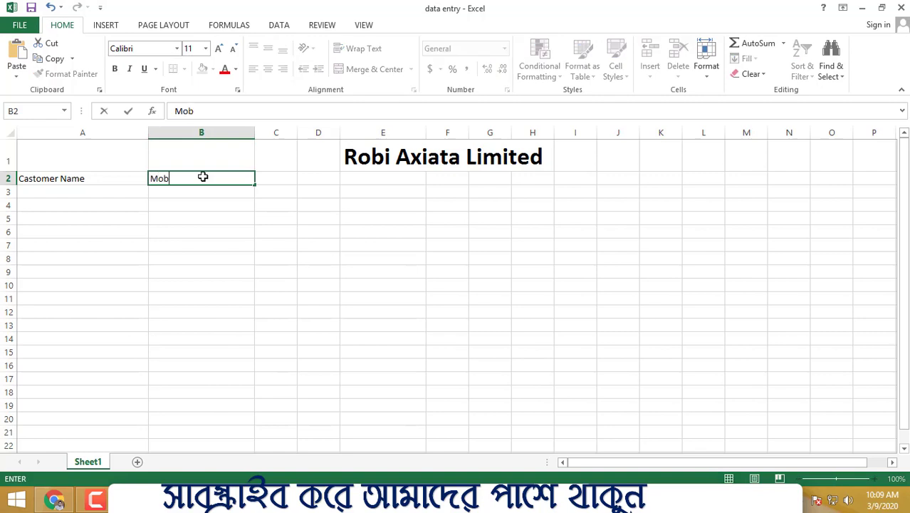
pyautogui.write('ile No')
pyautogui.click(447, 285)
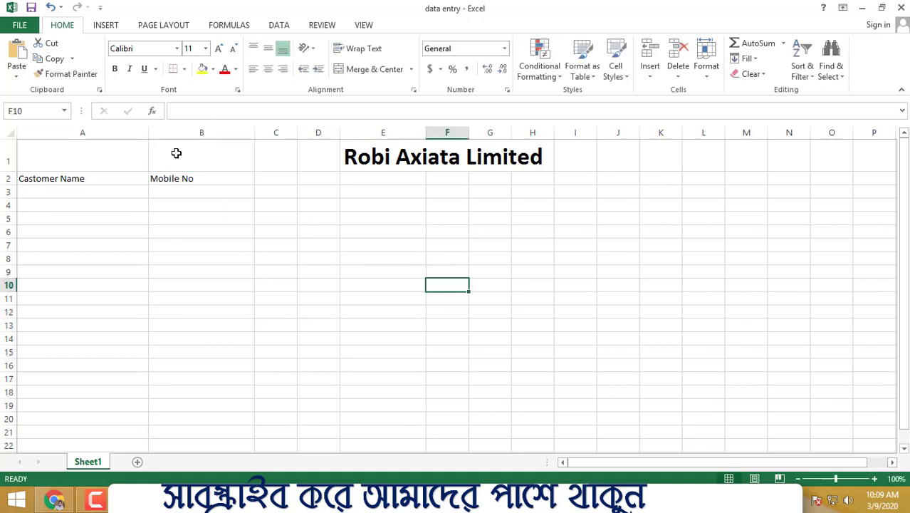
pyautogui.click(58, 179)
pyautogui.click(197, 178)
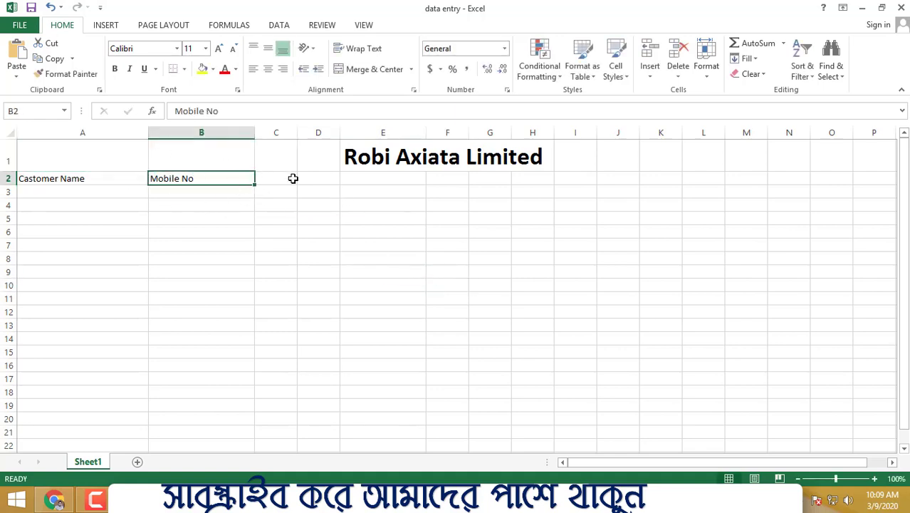
# - Widen column C and enter the column header Location in cell C2
pyautogui.click(284, 181)
pyautogui.moveTo(298, 133); pyautogui.dragTo(322, 169)
pyautogui.click(284, 177)
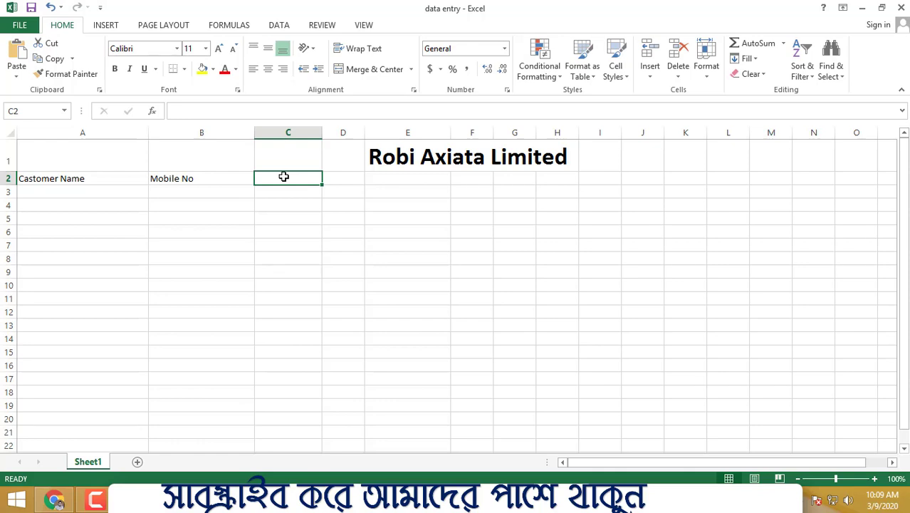
pyautogui.write('Locat')
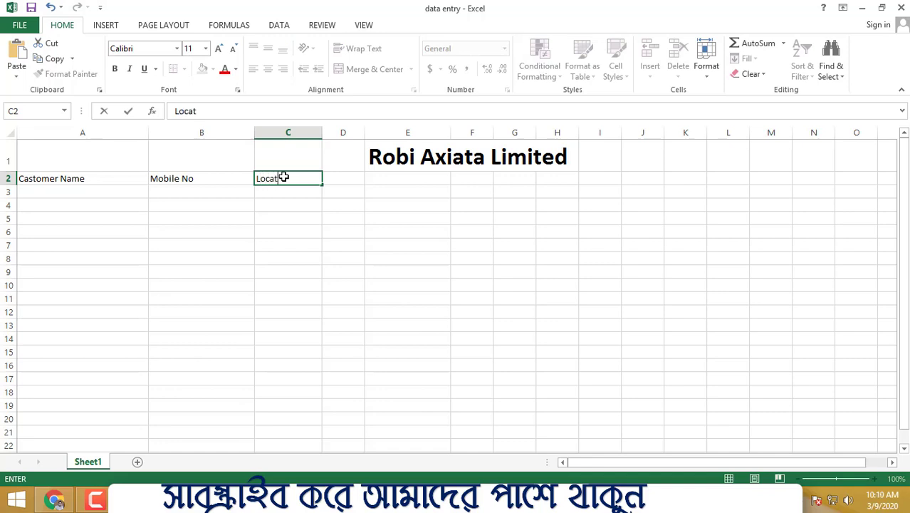
pyautogui.write('ion')
pyautogui.click(356, 207)
pyautogui.click(275, 178)
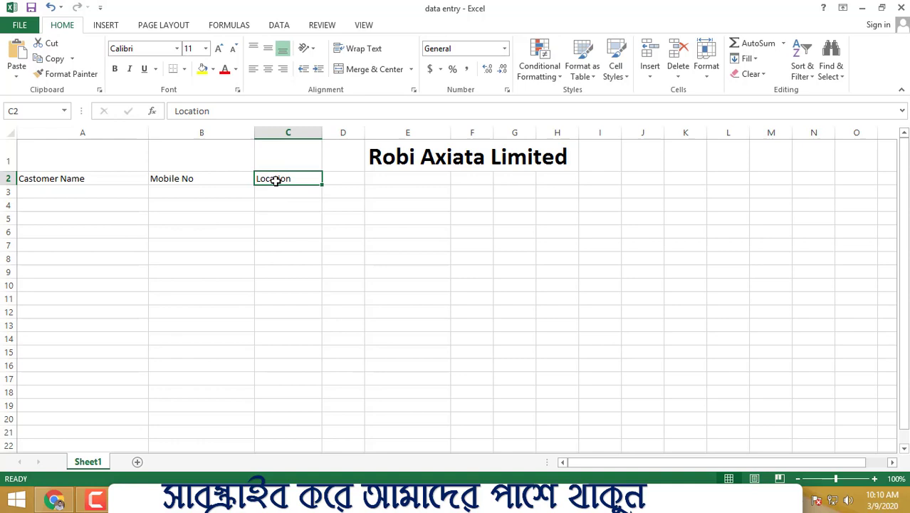
pyautogui.click(336, 176)
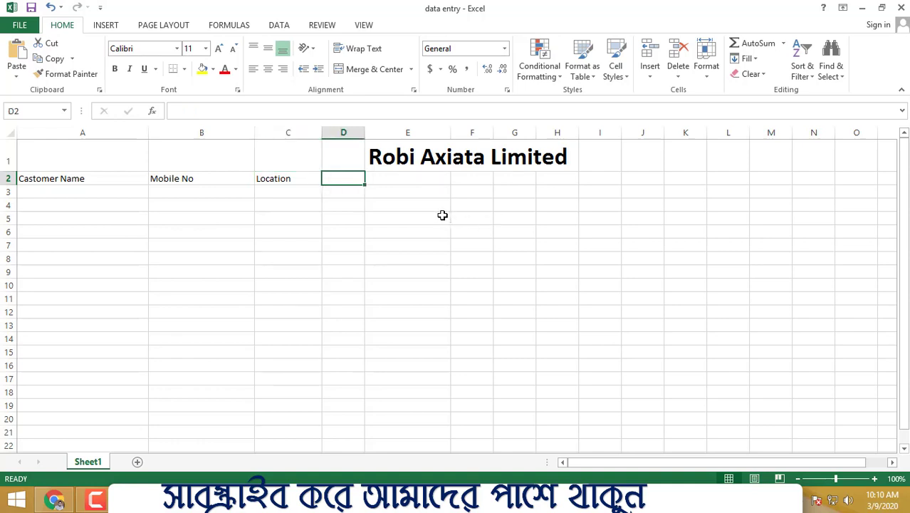
# - Enter the column header IDCARD NUMBER in cell D2 and fit column D's width to it
pyautogui.write('Id')
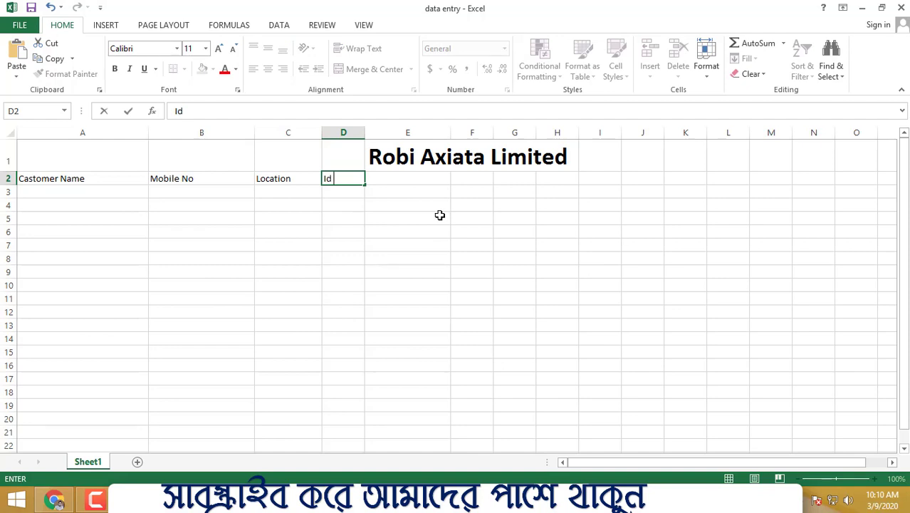
pyautogui.write(' CARD NUMBER')
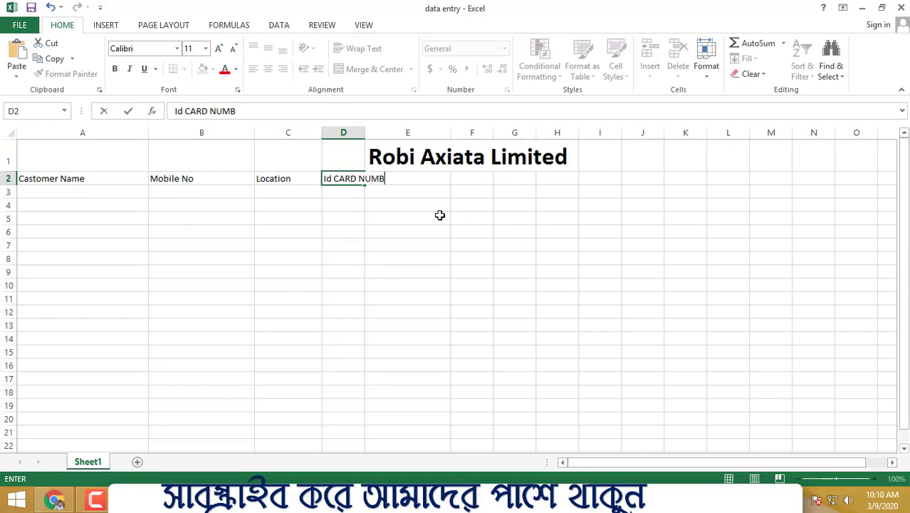
pyautogui.doubleClick(318, 179)
pyautogui.write('ID')
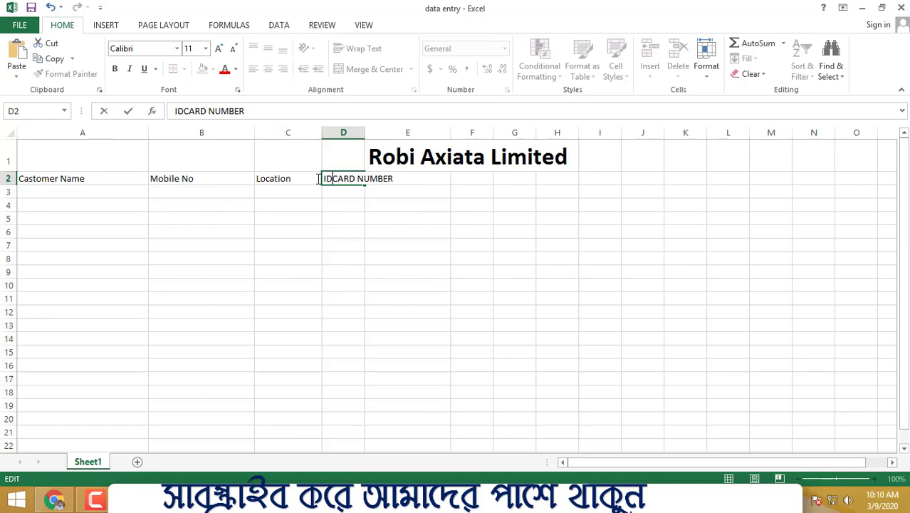
pyautogui.click(421, 205)
pyautogui.doubleClick(368, 132)
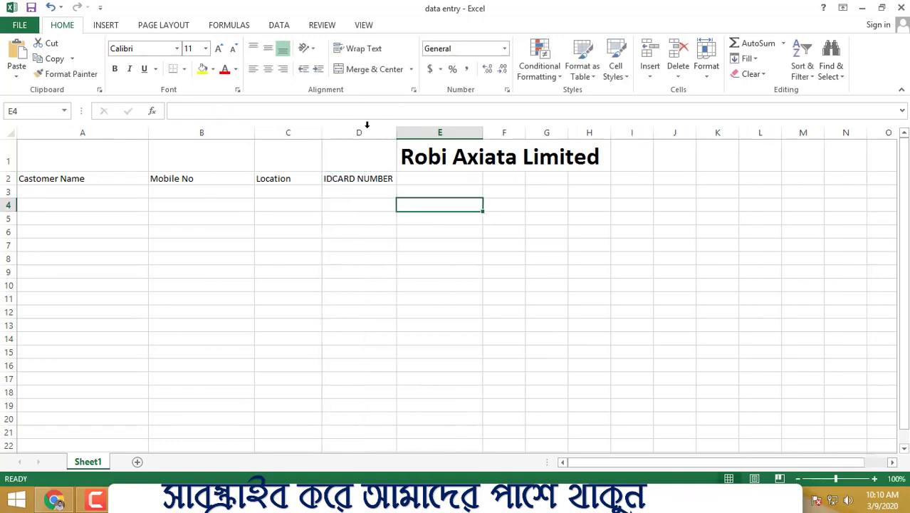
pyautogui.click(568, 217)
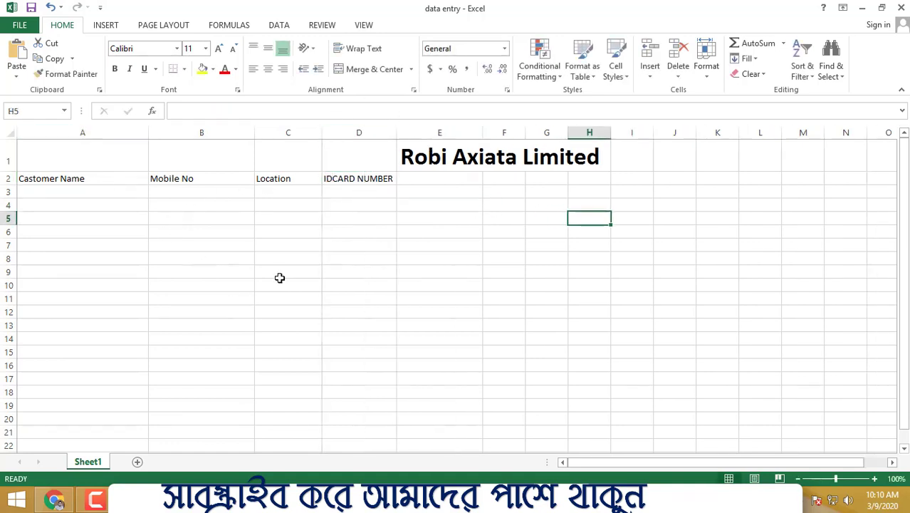
pyautogui.moveTo(376, 182); pyautogui.dragTo(639, 182)
pyautogui.click(640, 182)
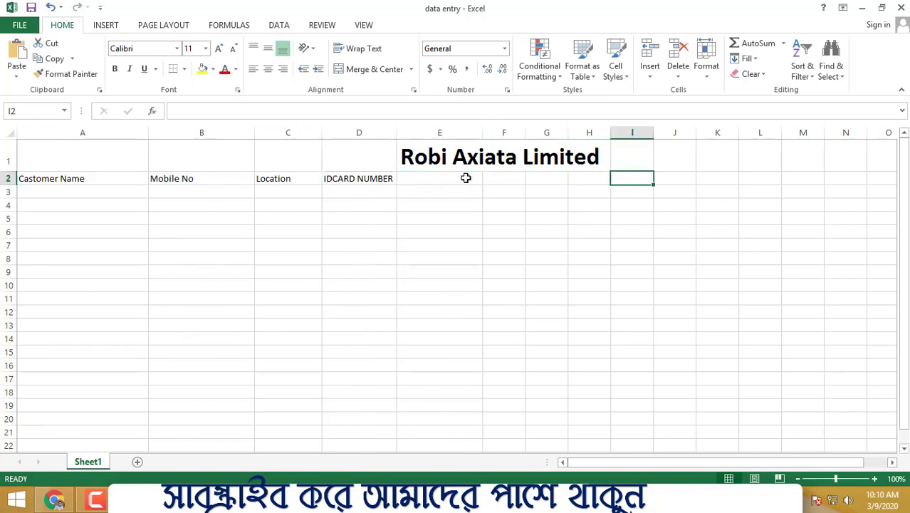
# - Enter the column header Faters Name in cell E2
pyautogui.click(453, 182)
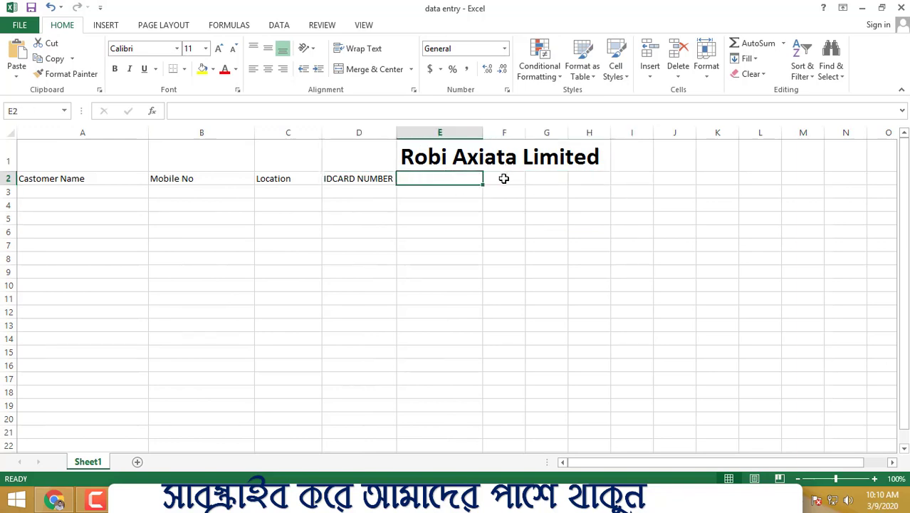
pyautogui.write('F')
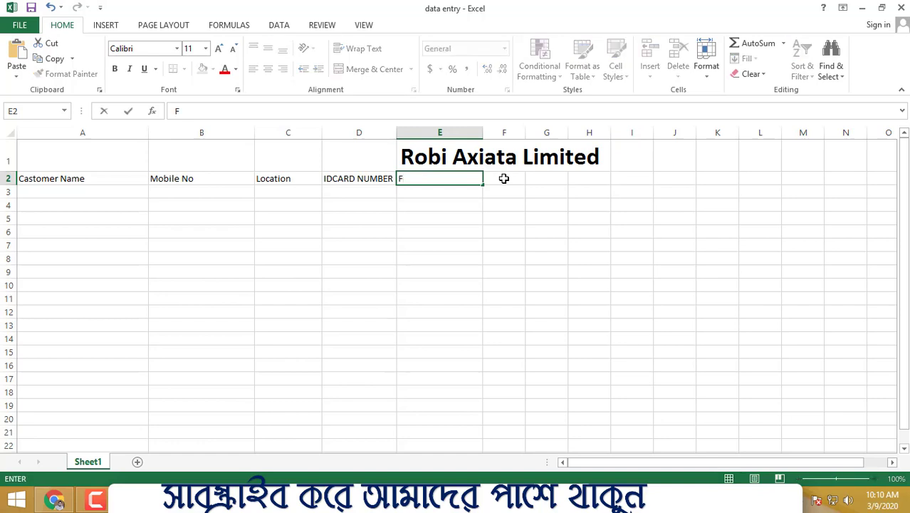
pyautogui.write('aters /?Name')
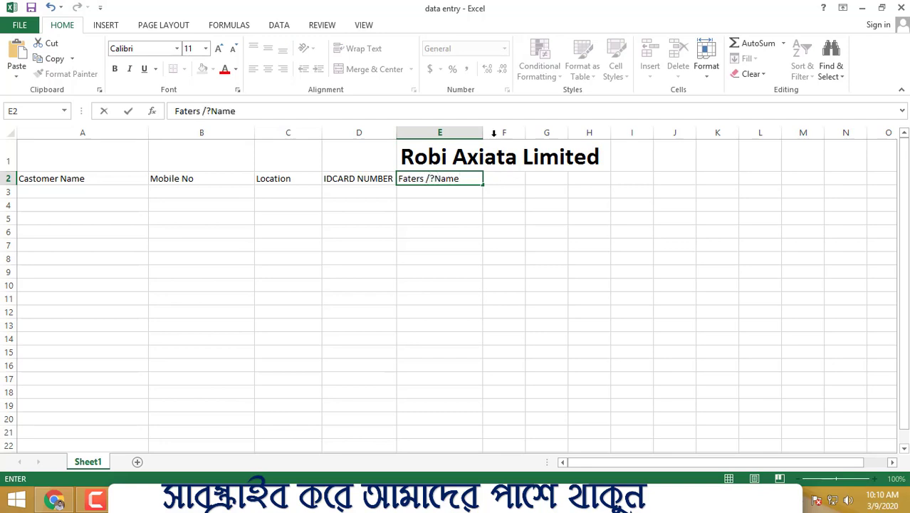
pyautogui.click(437, 178)
pyautogui.press('BackSpace')
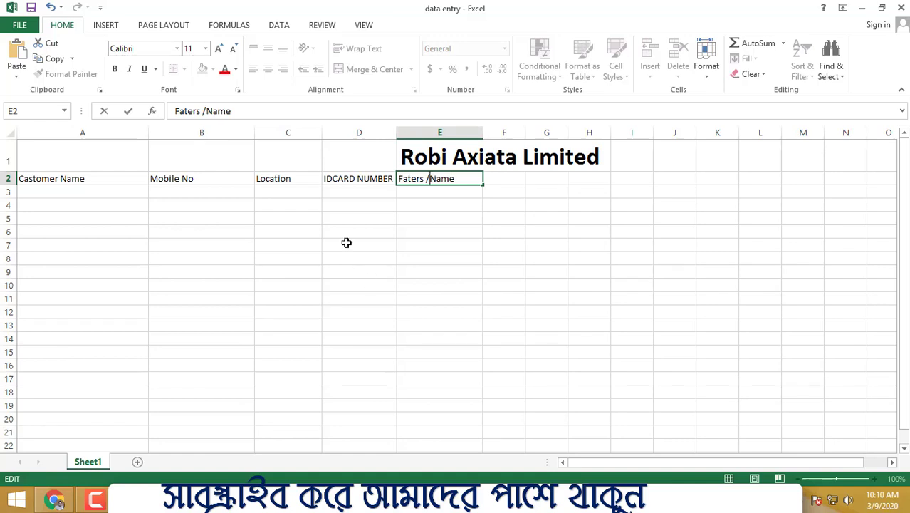
pyautogui.press('BackSpace')
pyautogui.press('BackSpace')
pyautogui.click(518, 269)
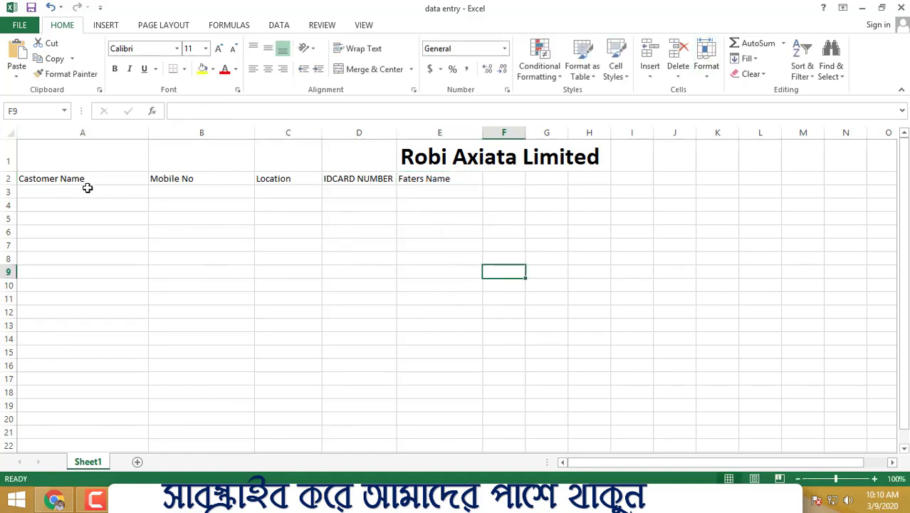
# - Enter the first customer's full name in cell A3 under Castomer Name
pyautogui.moveTo(85, 190); pyautogui.dragTo(99, 328)
pyautogui.click(294, 283)
pyautogui.click(92, 190)
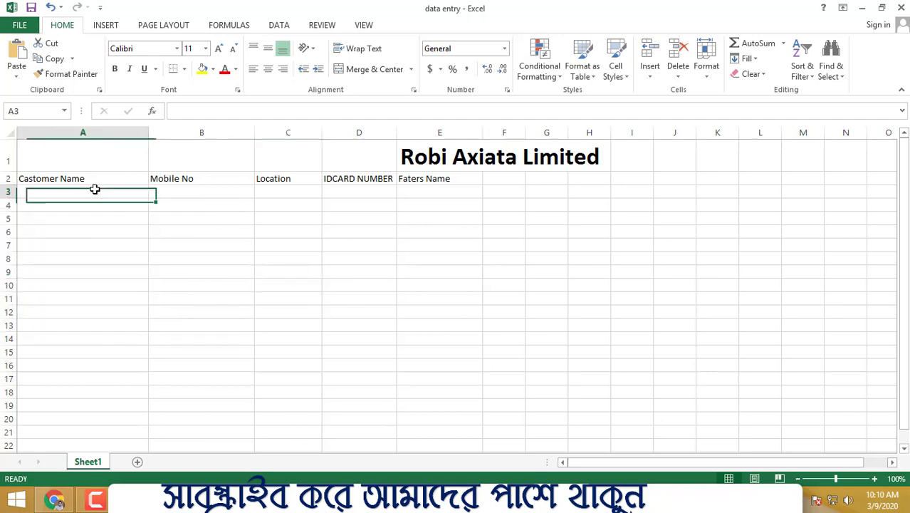
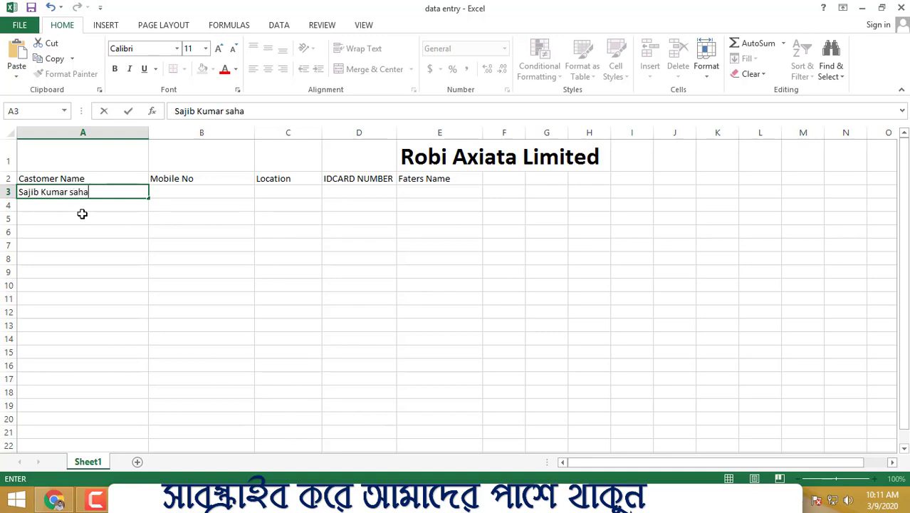
pyautogui.click(187, 325)
# - Enter the second customer's name in cell A4
pyautogui.click(98, 208)
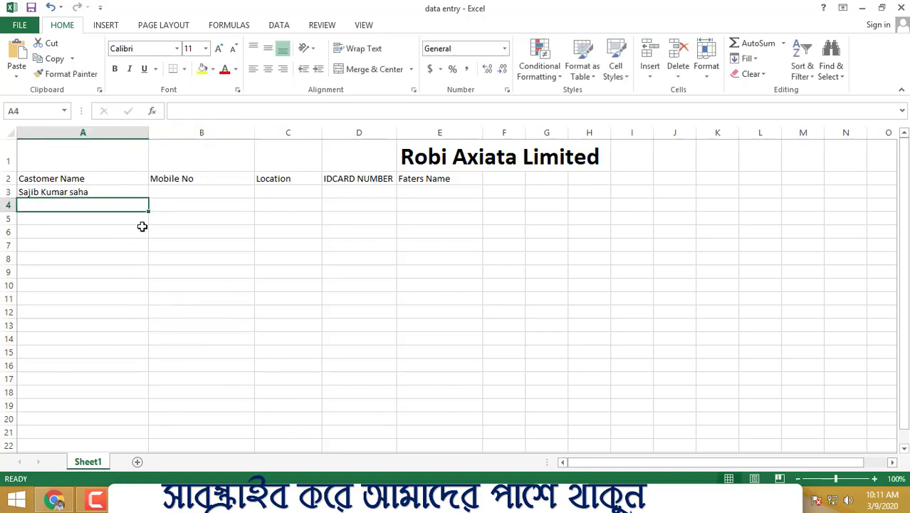
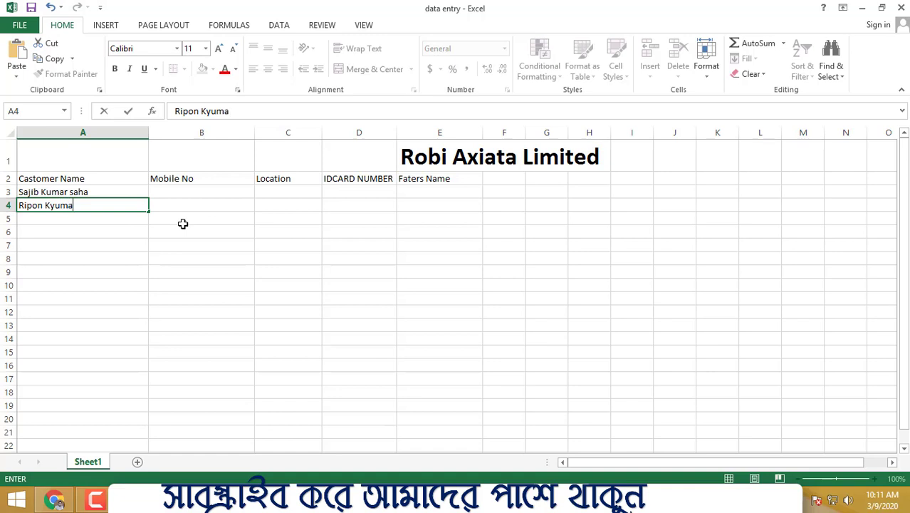
pyautogui.click(440, 298)
# - Enter the third customer's name in cell A5
pyautogui.click(92, 220)
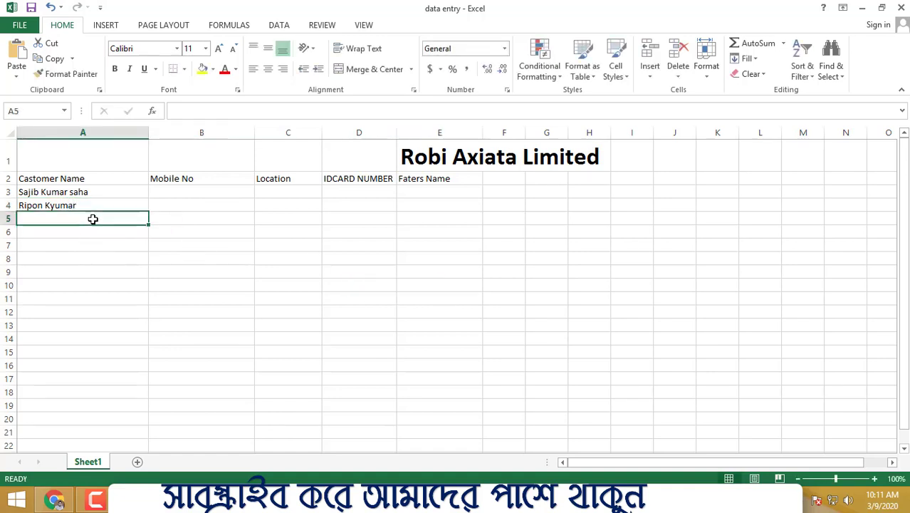
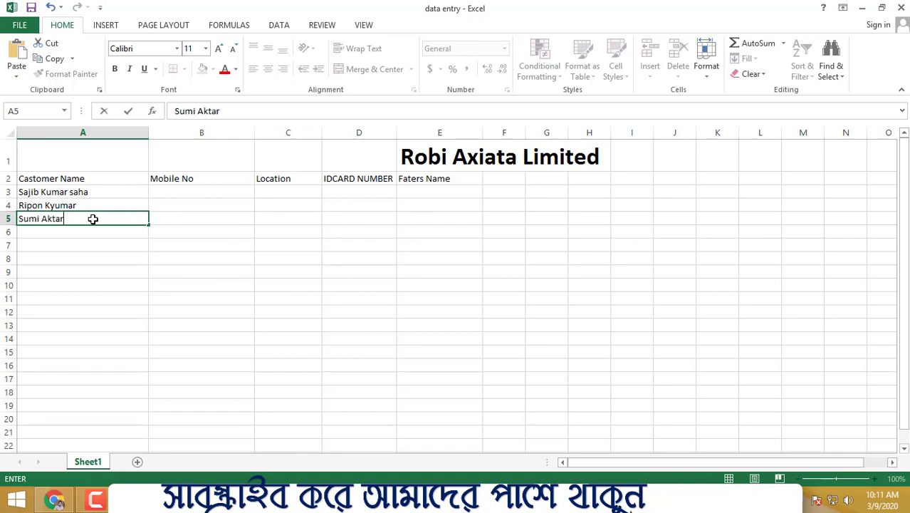
pyautogui.click(203, 174)
# - Enter the first customer's mobile number in cell B3 under Mobile No
pyautogui.click(176, 194)
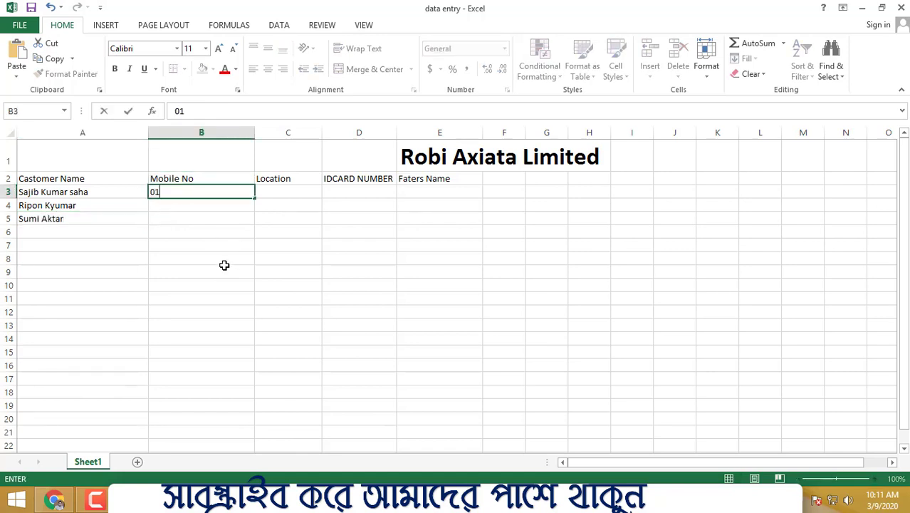
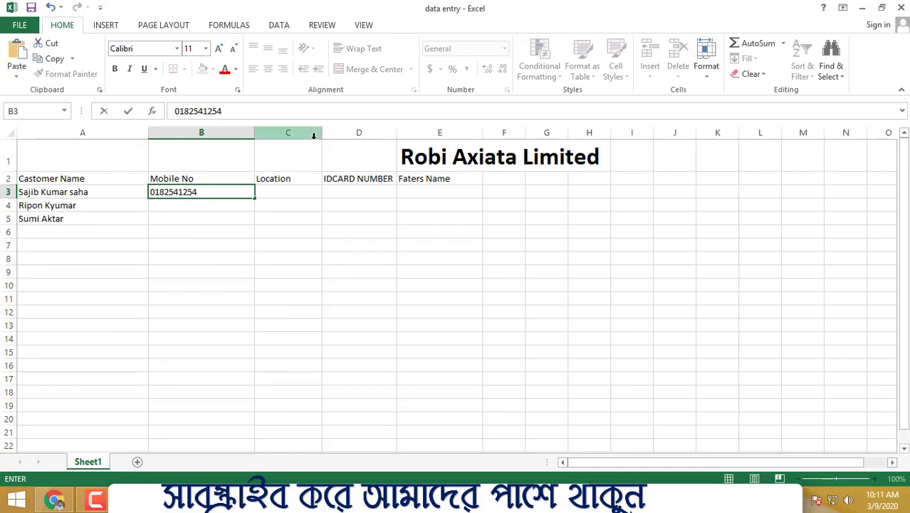
pyautogui.click(350, 180)
# - Enter the second customer's mobile number in cell B4, including its leading prefix digits
pyautogui.click(214, 205)
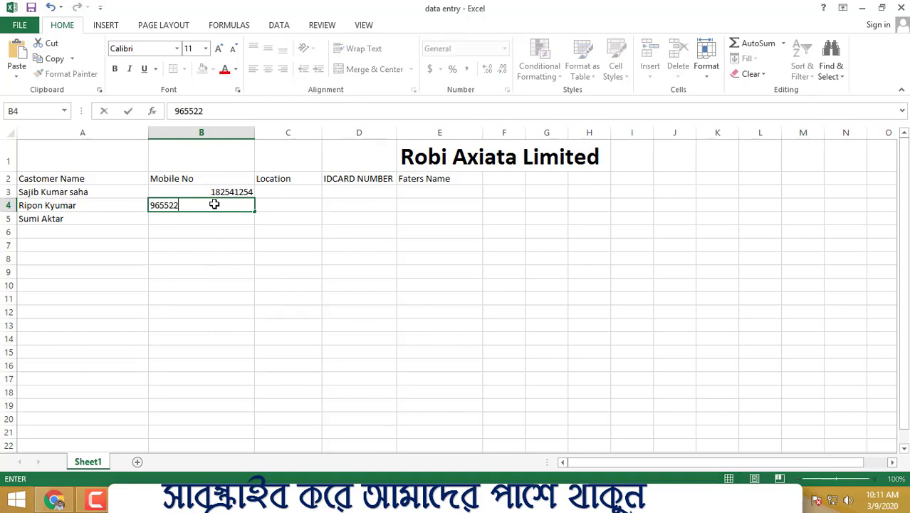
pyautogui.click(151, 205)
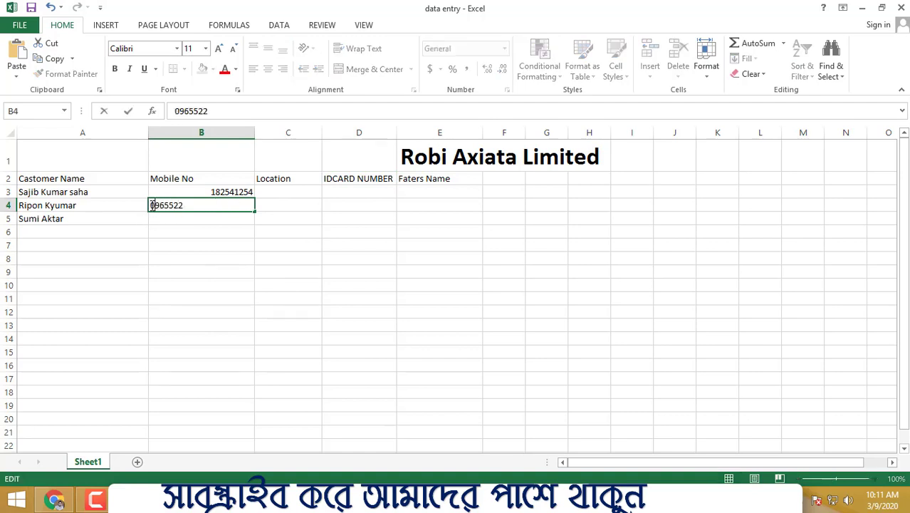
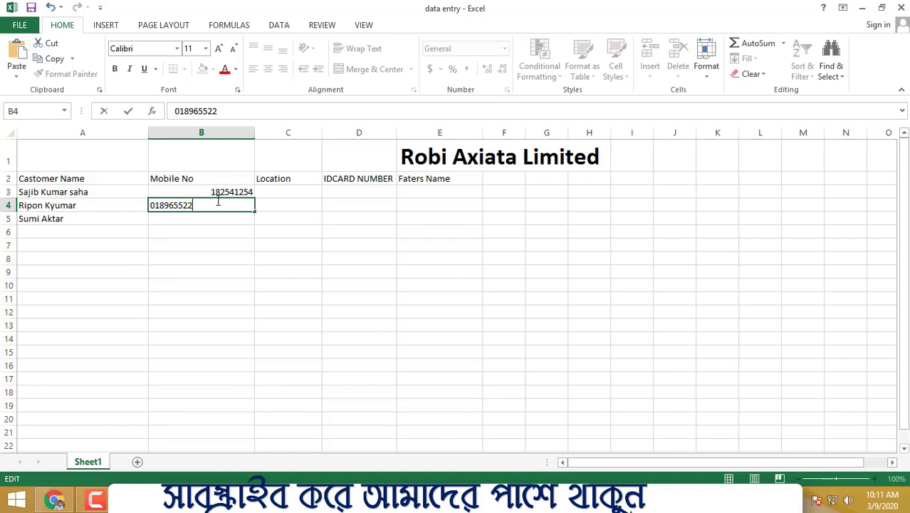
pyautogui.click(275, 288)
# - Enter the third customer's mobile number in cell B5 and insert its two missing digits
pyautogui.click(206, 217)
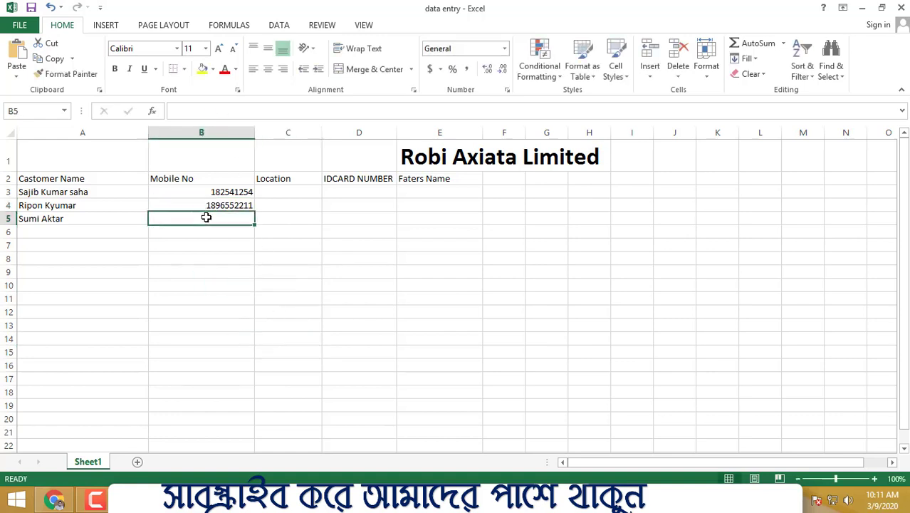
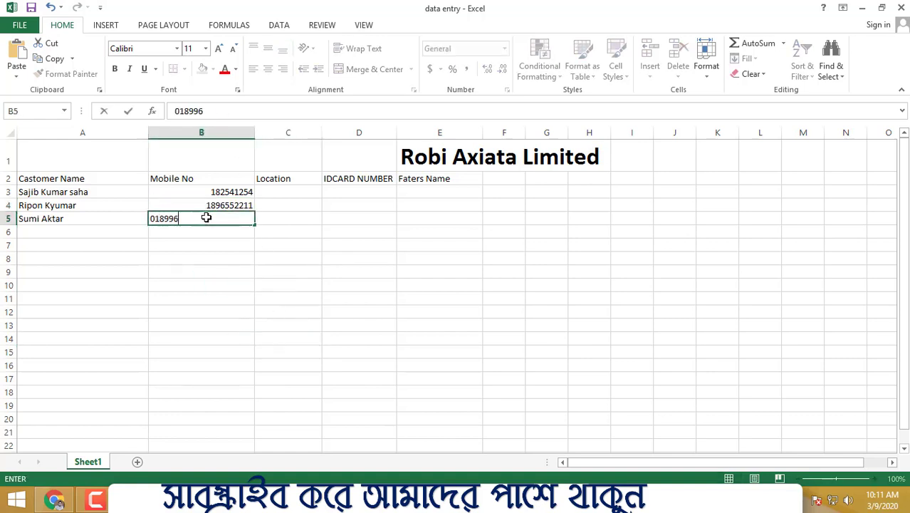
pyautogui.click(342, 269)
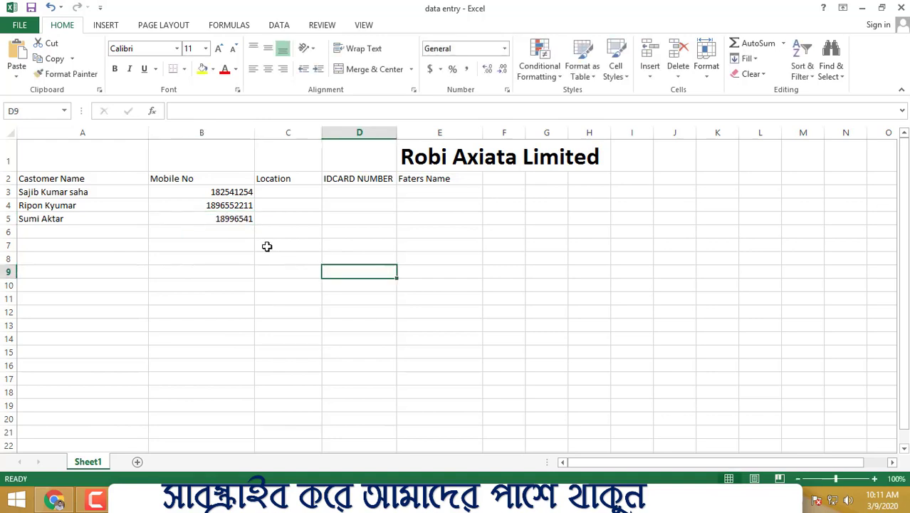
pyautogui.doubleClick(239, 219)
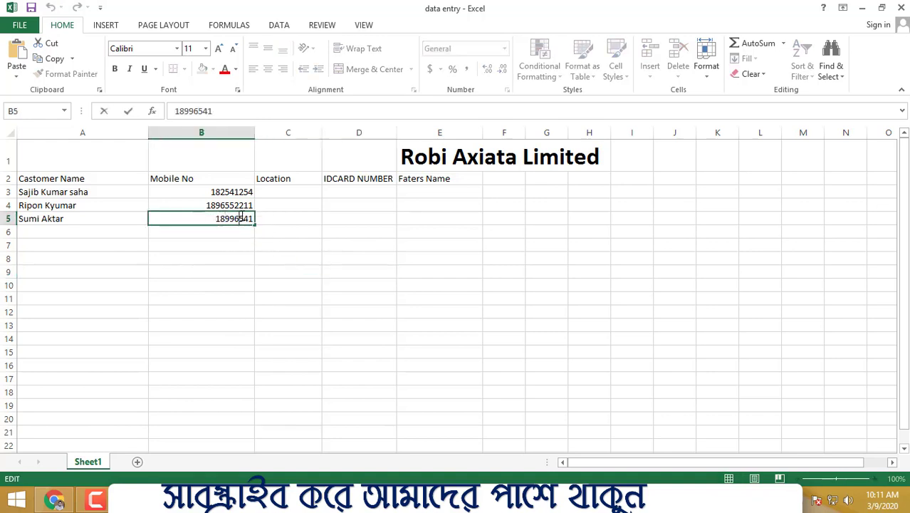
pyautogui.write('02')
pyautogui.click(408, 324)
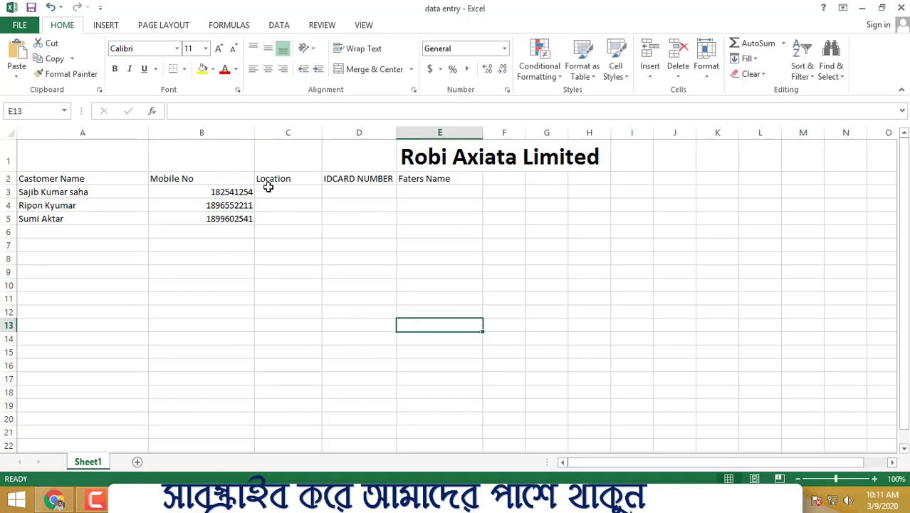
# - Center the three mobile numbers in cells B3:B5 horizontally
pyautogui.click(227, 191)
pyautogui.keyDown('shift'); pyautogui.click(217, 218); pyautogui.keyUp('shift')
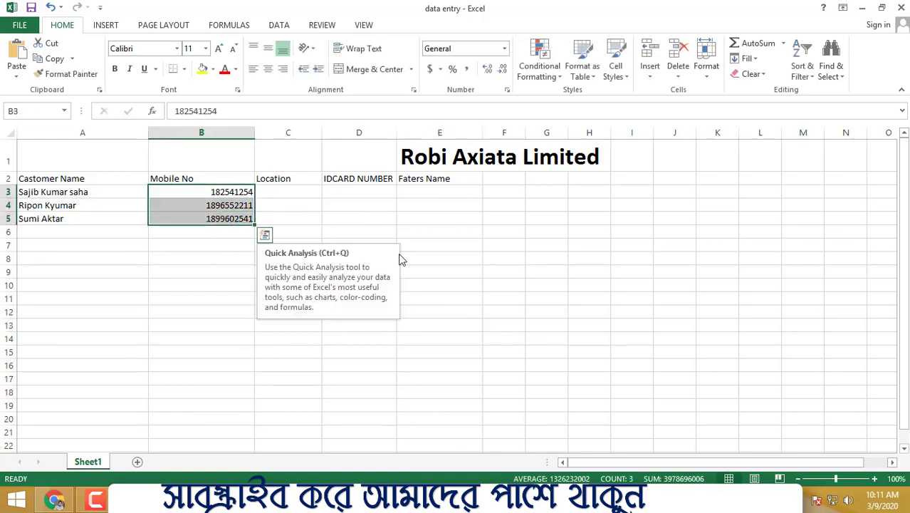
pyautogui.click(252, 69)
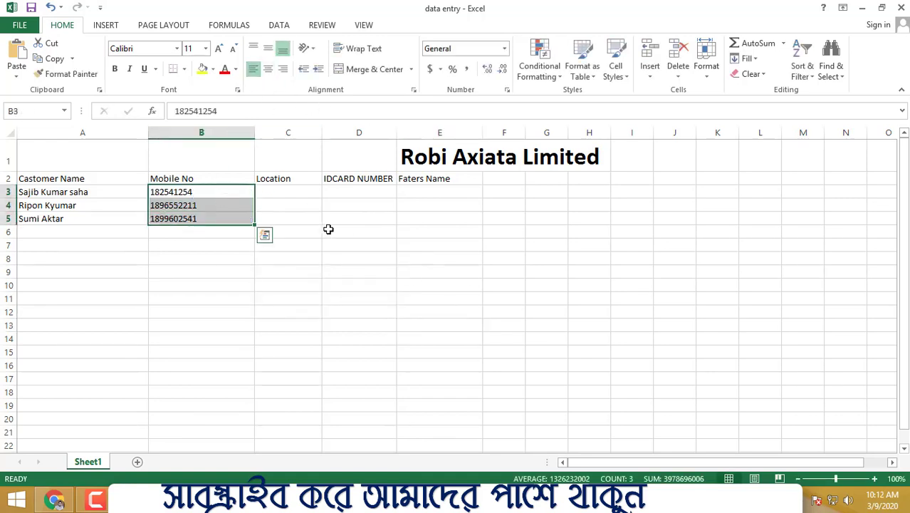
pyautogui.click(268, 69)
pyautogui.click(338, 229)
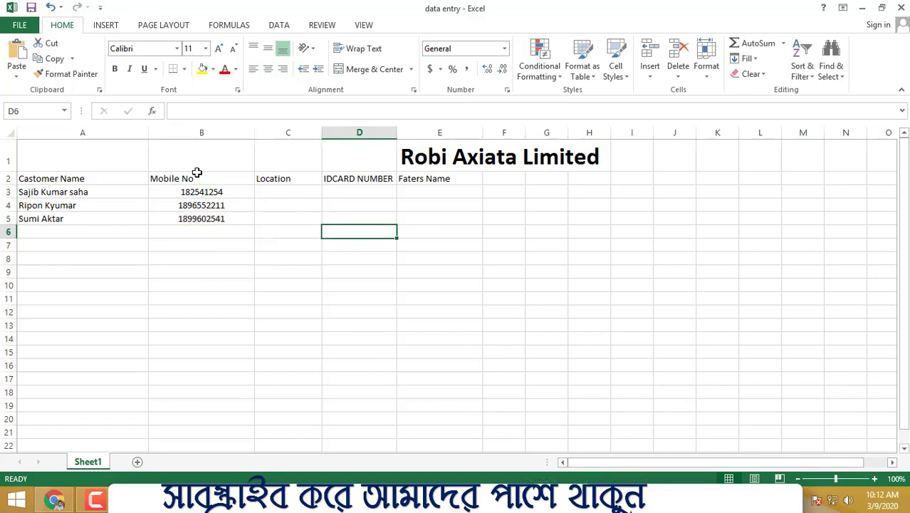
# - Center the Mobile No header together with its numbers in cells B2:B5
pyautogui.moveTo(192, 176); pyautogui.dragTo(189, 216)
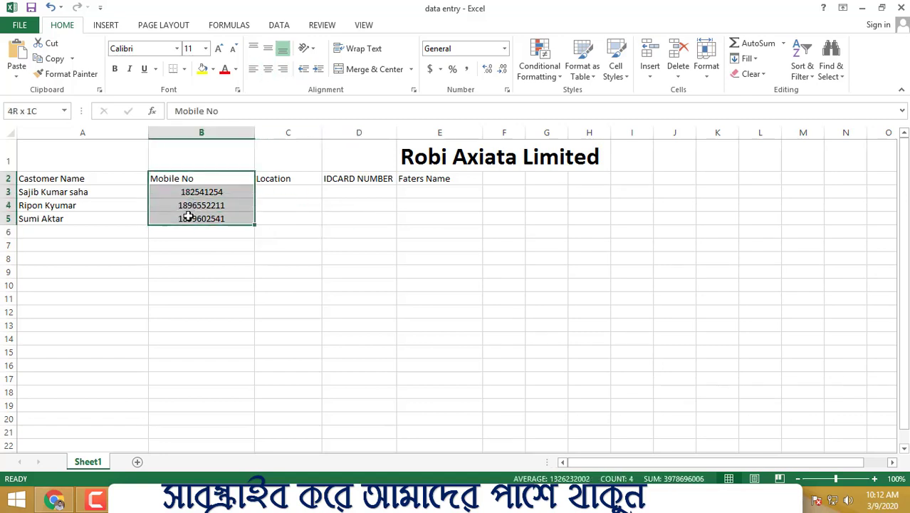
pyautogui.click(269, 71)
pyautogui.click(381, 322)
pyautogui.moveTo(57, 175); pyautogui.dragTo(58, 212)
pyautogui.click(391, 232)
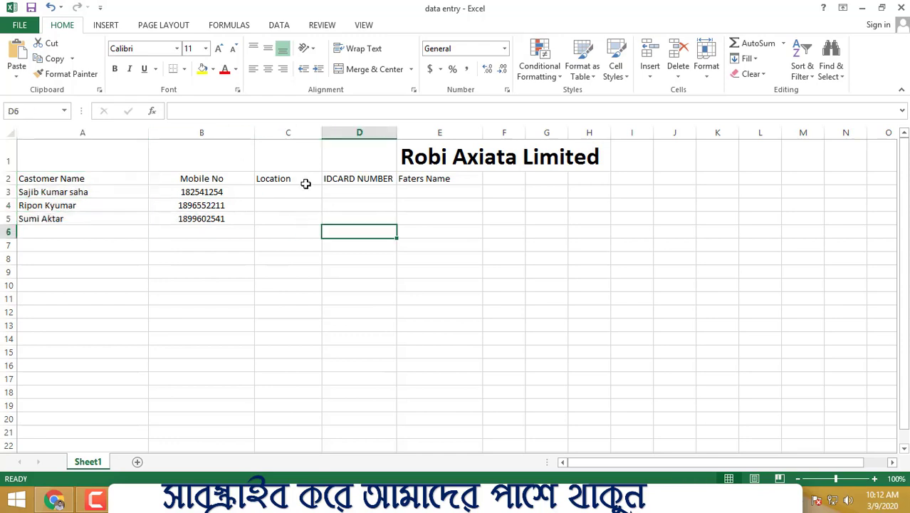
# - Enter the locations Dhaka in cell C3 and Eajsha in cell C4 for the first two customers
pyautogui.doubleClick(295, 189)
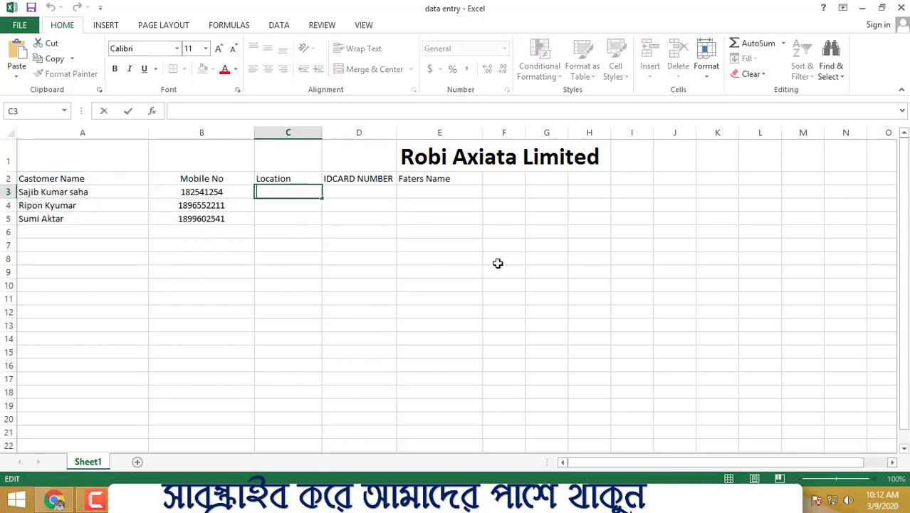
pyautogui.write('Dhaka')
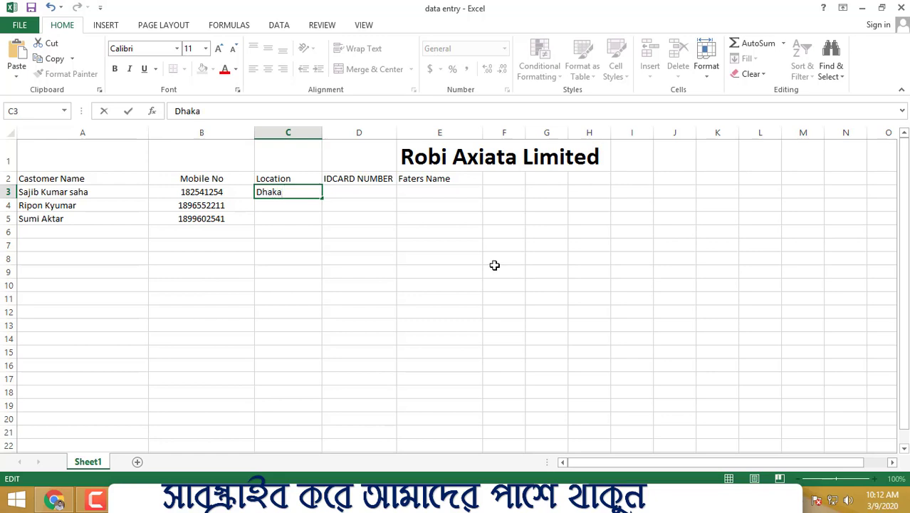
pyautogui.click(474, 272)
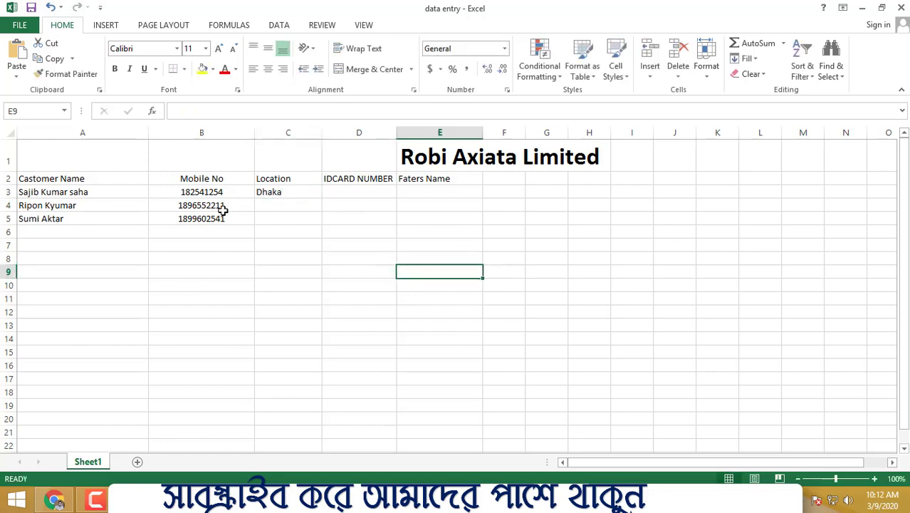
pyautogui.click(294, 206)
pyautogui.write('Eajsha')
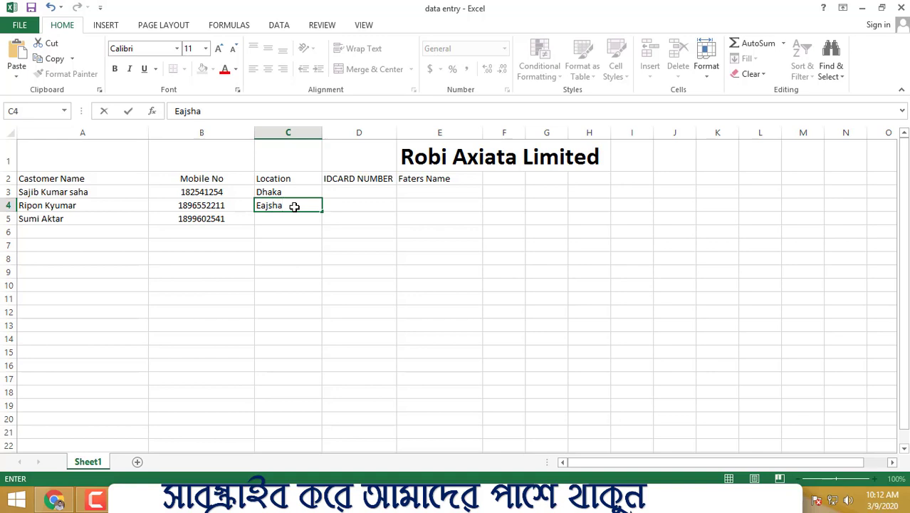
pyautogui.click(402, 242)
pyautogui.moveTo(301, 193); pyautogui.dragTo(293, 245)
pyautogui.click(426, 269)
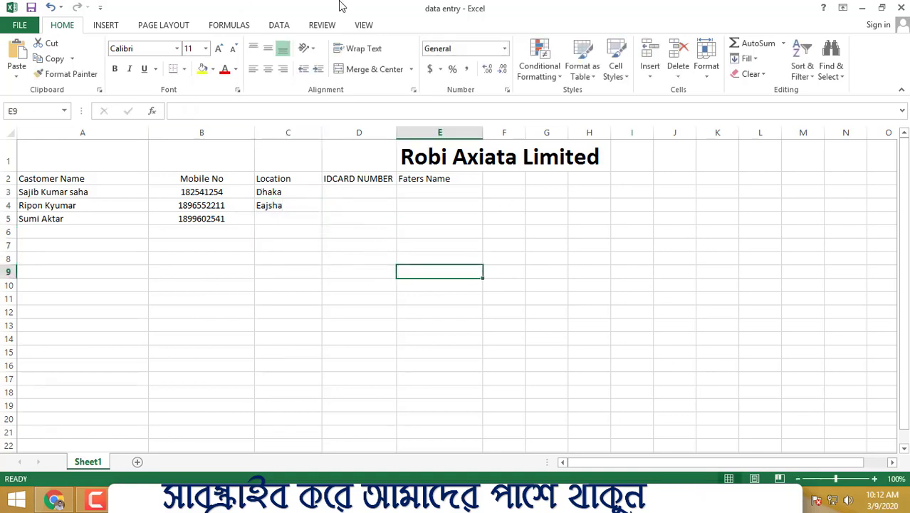
# - Fill the Castomer Name header cell A2 with yellow
pyautogui.click(96, 179)
pyautogui.click(202, 69)
pyautogui.click(469, 246)
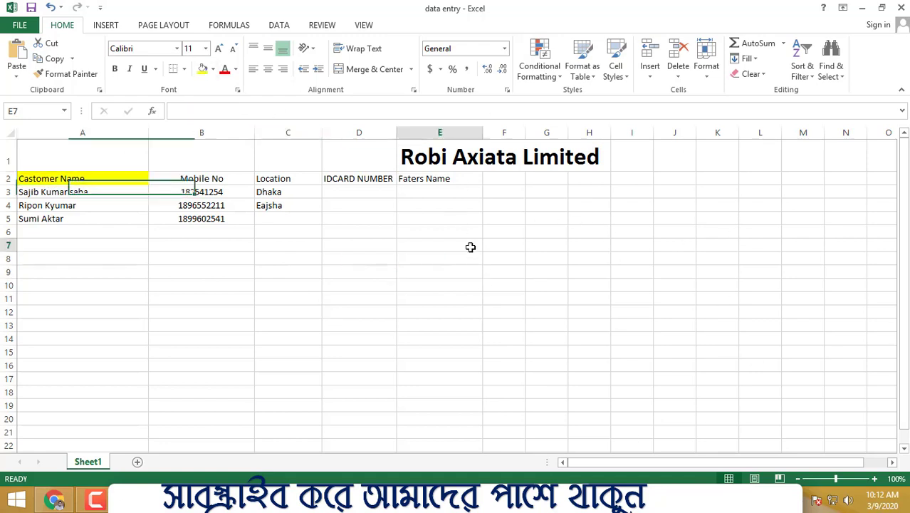
# - Fill the Mobile No header cell B2 with the standard blue color
pyautogui.click(203, 179)
pyautogui.click(202, 69)
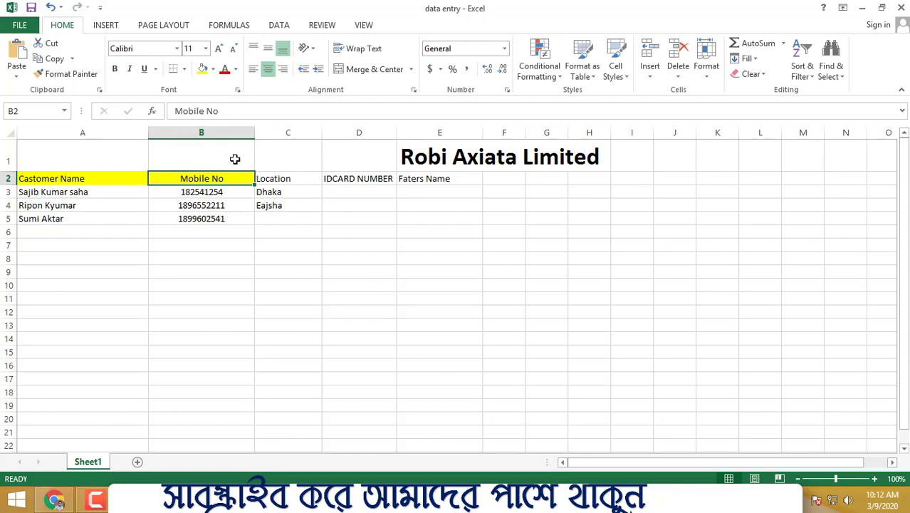
pyautogui.click(213, 69)
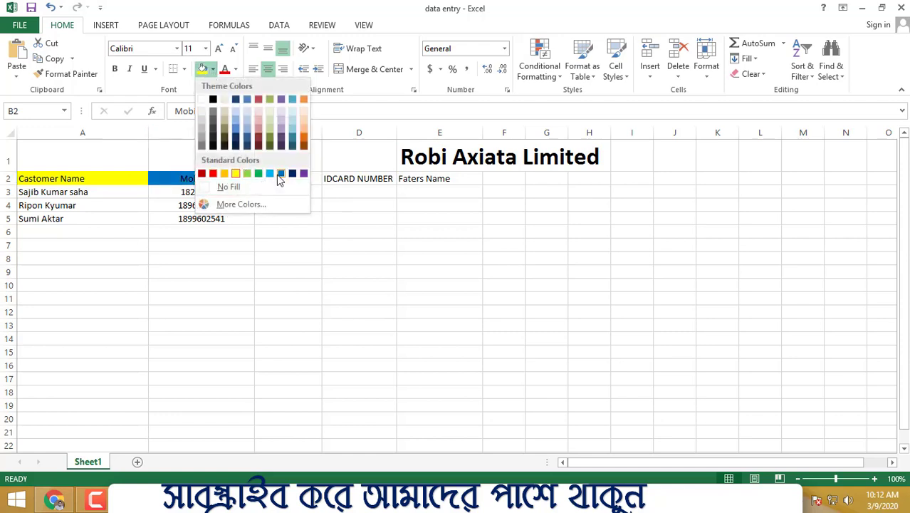
pyautogui.click(283, 174)
pyautogui.click(440, 272)
# - Fill the Location header cell C2 with the orange theme color
pyautogui.click(273, 183)
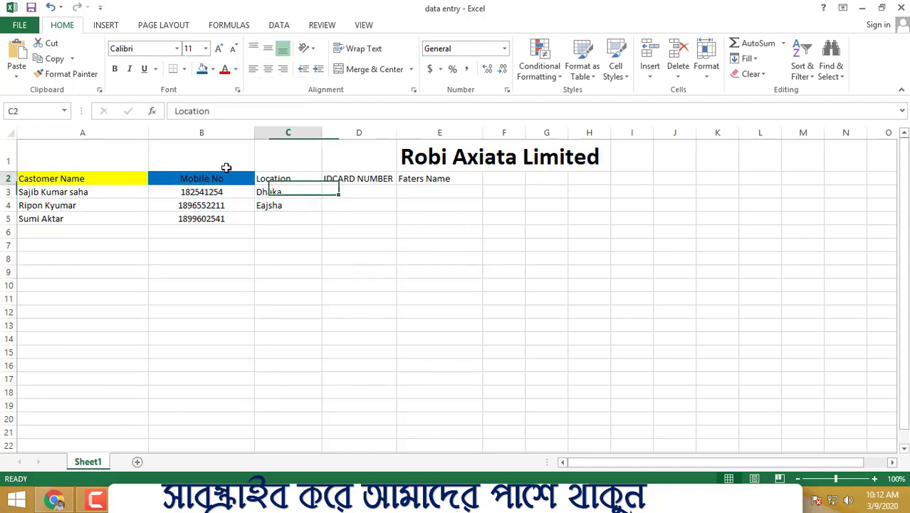
pyautogui.click(215, 72)
pyautogui.click(303, 94)
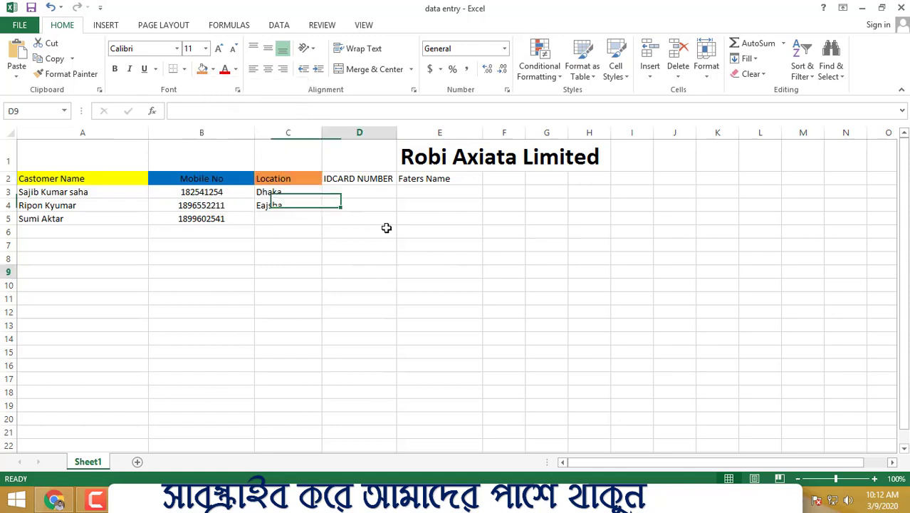
pyautogui.click(359, 272)
# - Enter the first customer's ID card number in cell D3
pyautogui.click(356, 179)
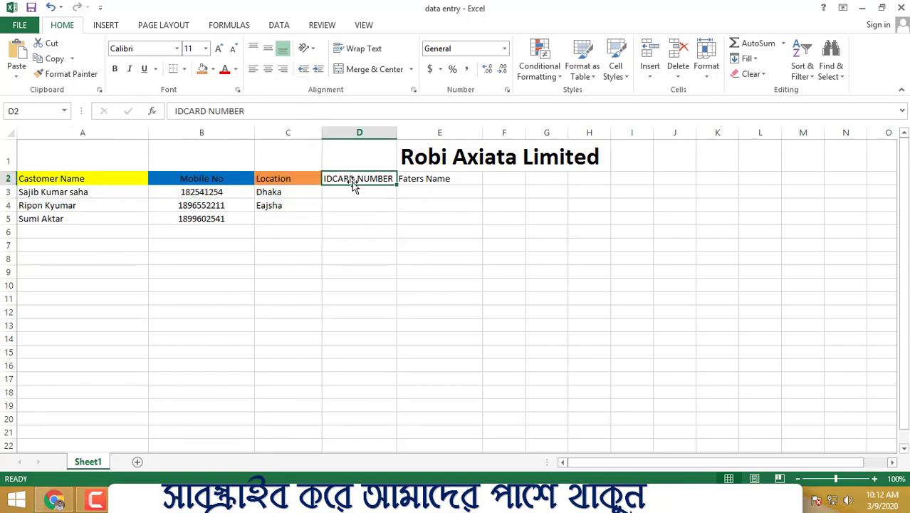
pyautogui.click(350, 193)
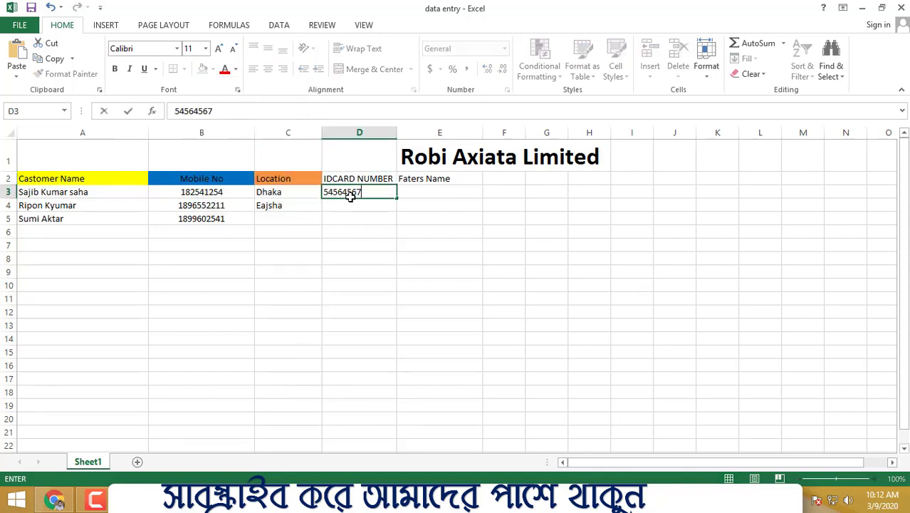
pyautogui.click(504, 190)
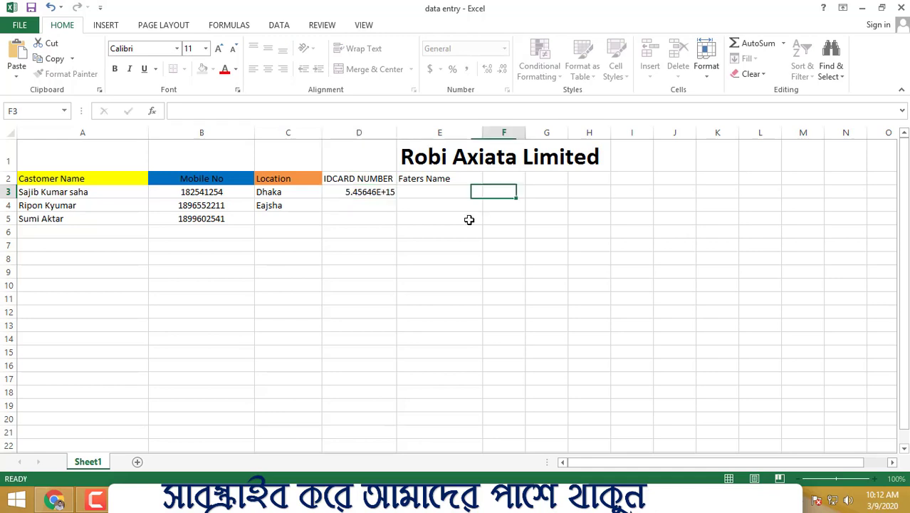
# - Enter the second customer's ID card number in cell D4
pyautogui.click(372, 207)
pyautogui.click(486, 233)
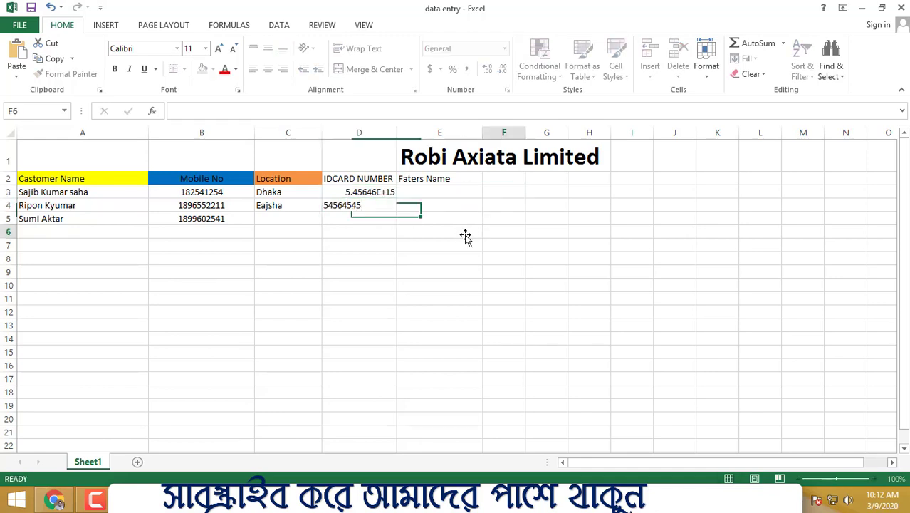
# - Widen column D to give the ID card numbers more room
pyautogui.click(397, 133)
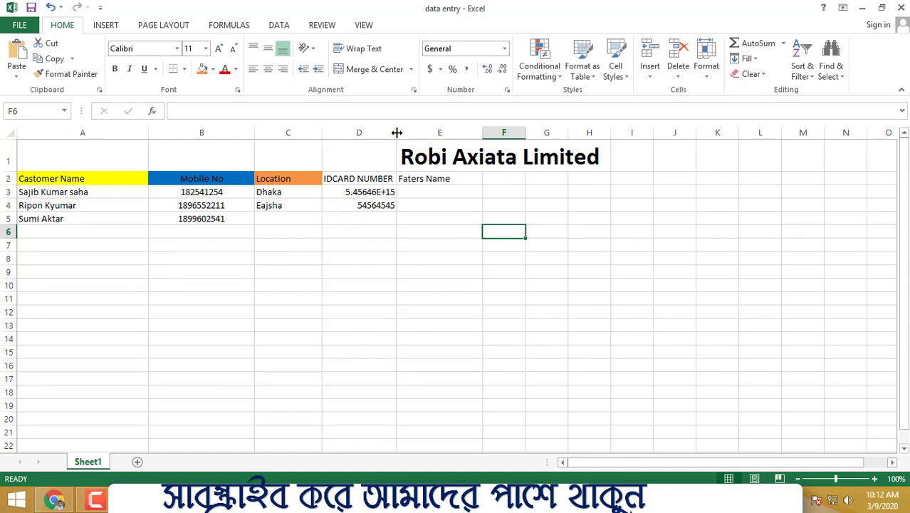
pyautogui.moveTo(397, 133); pyautogui.dragTo(438, 132)
pyautogui.click(396, 190)
# - Replace the first customer's ID card number in cell D3 with a shorter number
pyautogui.doubleClick(368, 199)
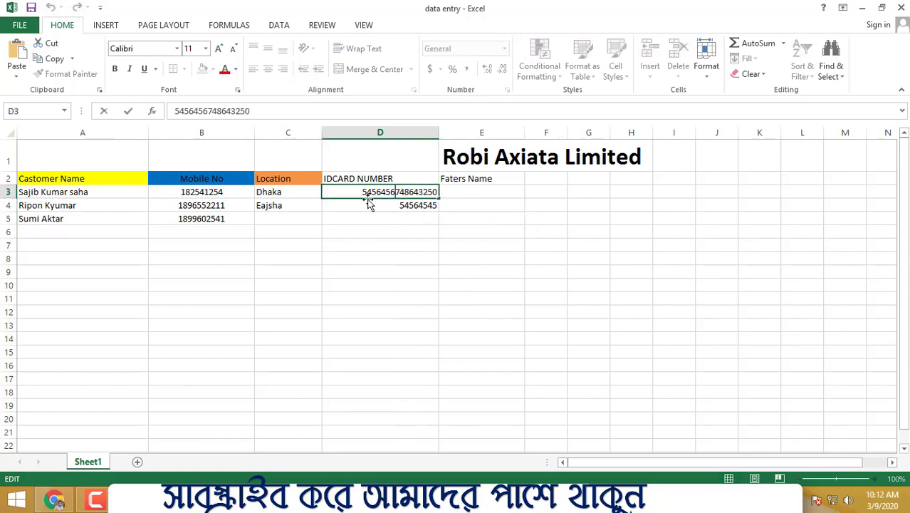
pyautogui.click(355, 257)
pyautogui.click(378, 202)
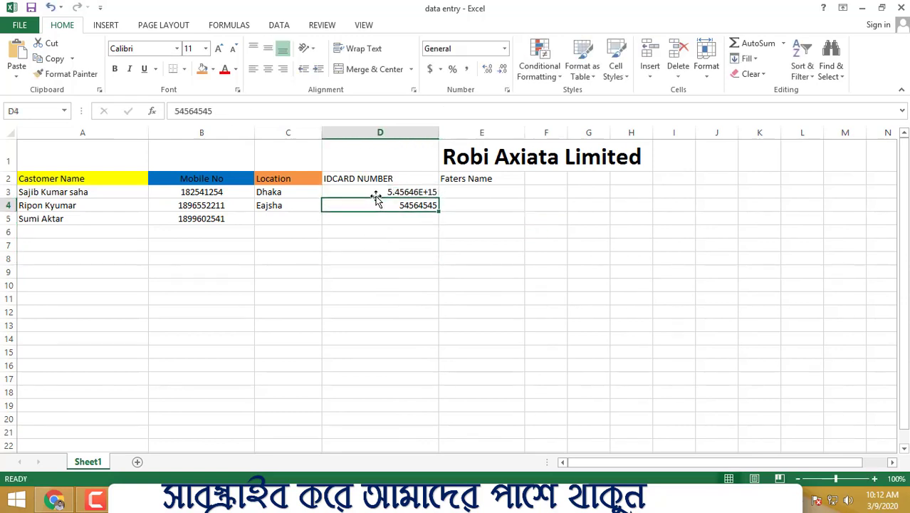
pyautogui.click(384, 189)
pyautogui.press('Delete')
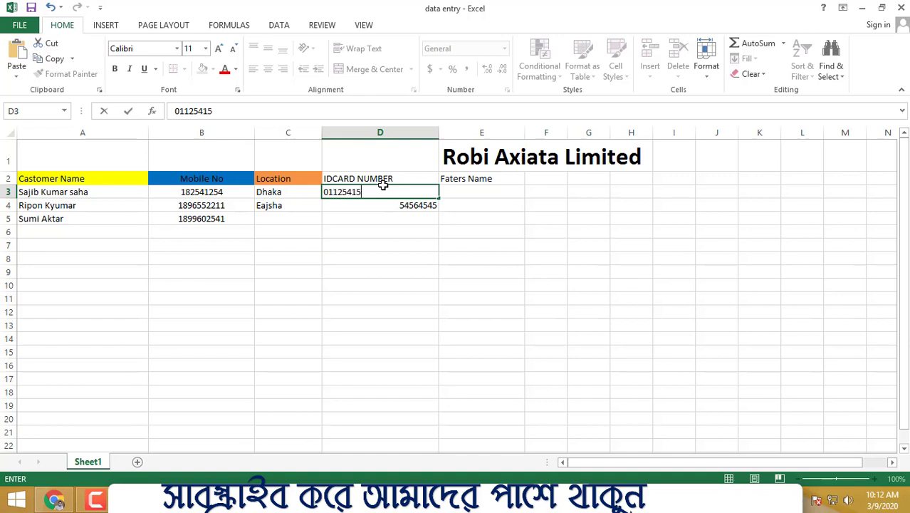
pyautogui.click(483, 271)
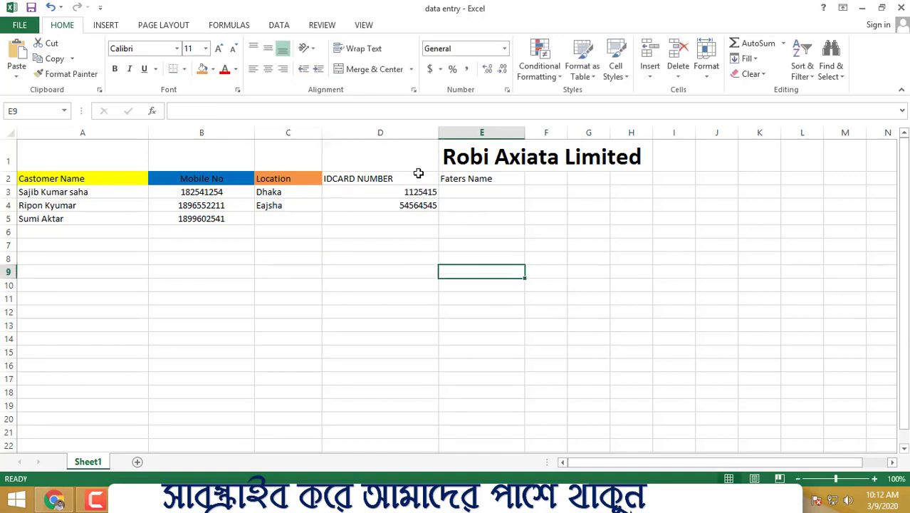
# - Enter the third customer's ID card number in cell D5
pyautogui.click(411, 220)
pyautogui.write('85742')
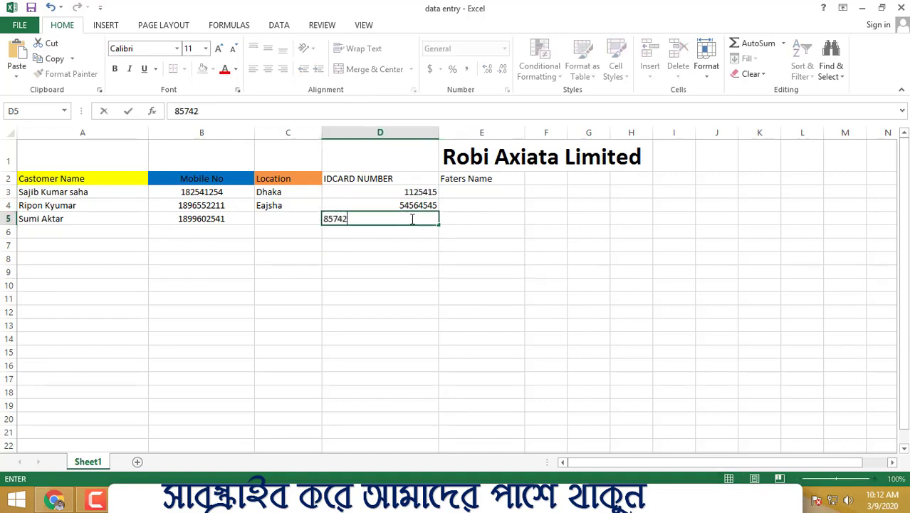
pyautogui.click(546, 302)
# - Fill the Faters Name column with the placeholder entries hghg, hbkh and jkj in cells E3, E4 and E5
pyautogui.click(477, 197)
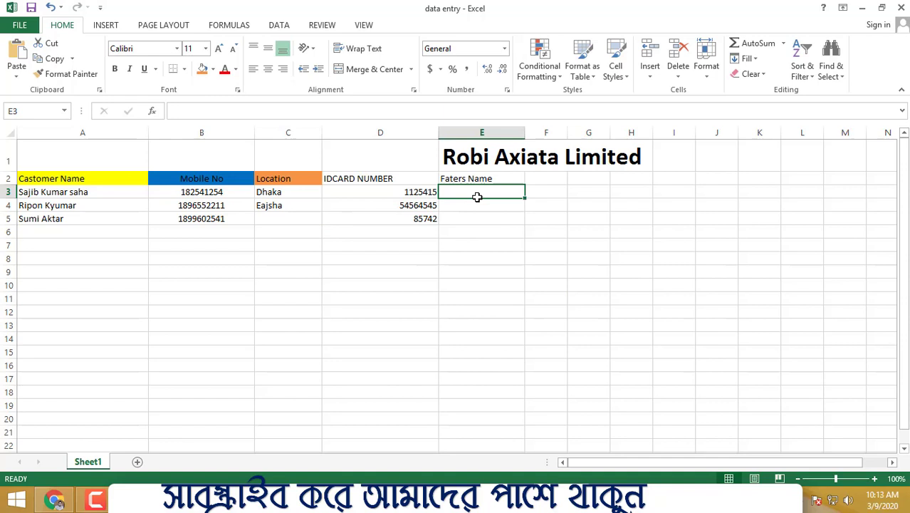
pyautogui.write('hghg')
pyautogui.click(465, 202)
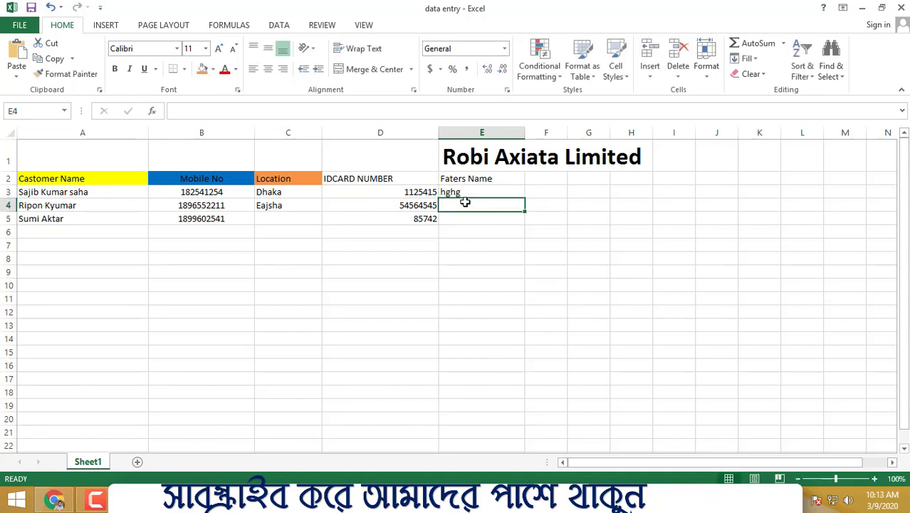
pyautogui.write('hbkh')
pyautogui.click(460, 225)
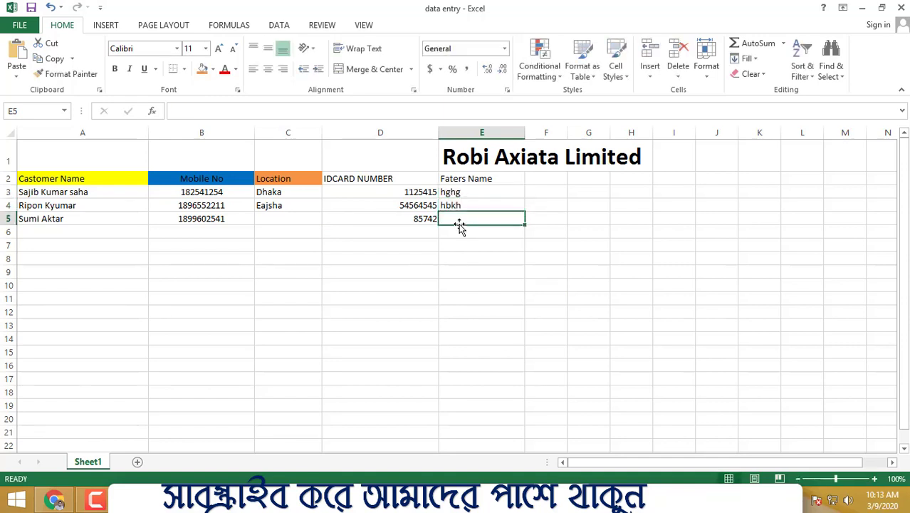
pyautogui.write('jkj')
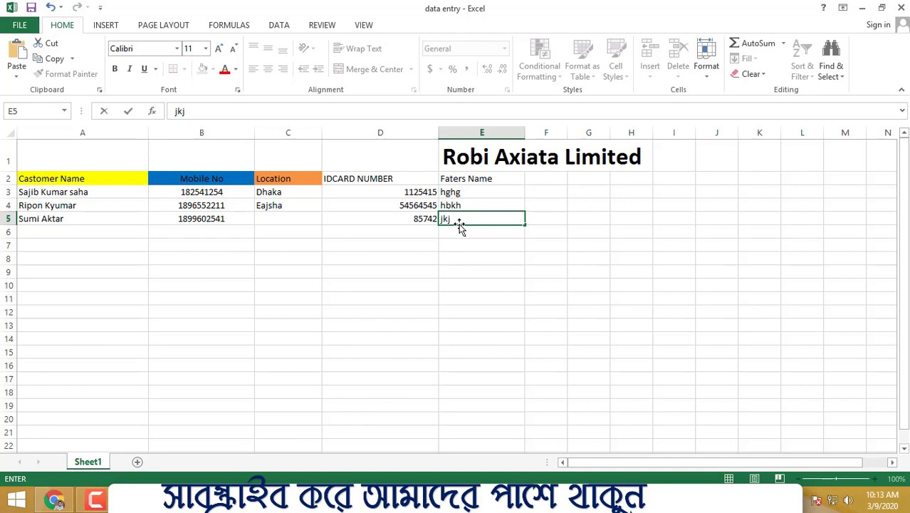
pyautogui.click(503, 284)
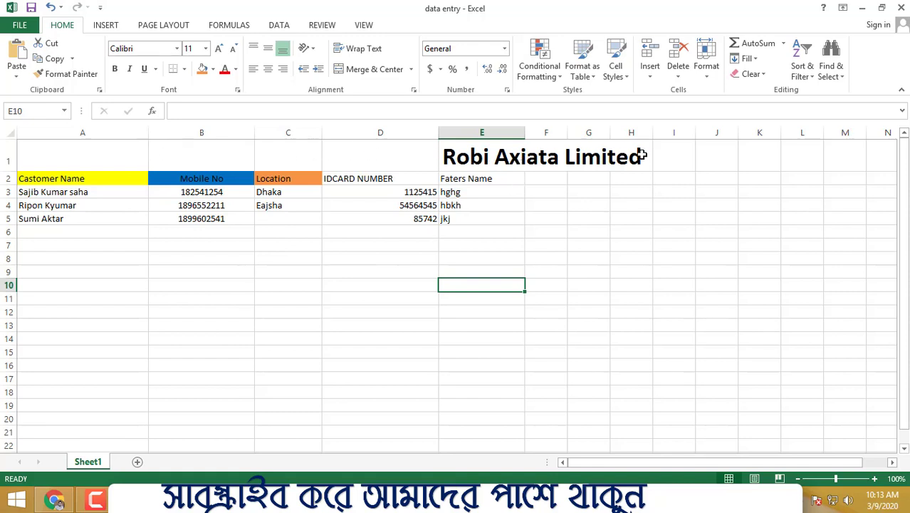
# - Merge and center the Robi Axiata Limited title across B1:H1, and unmerge it again to leave the title in B1
pyautogui.moveTo(641, 155); pyautogui.dragTo(253, 144)
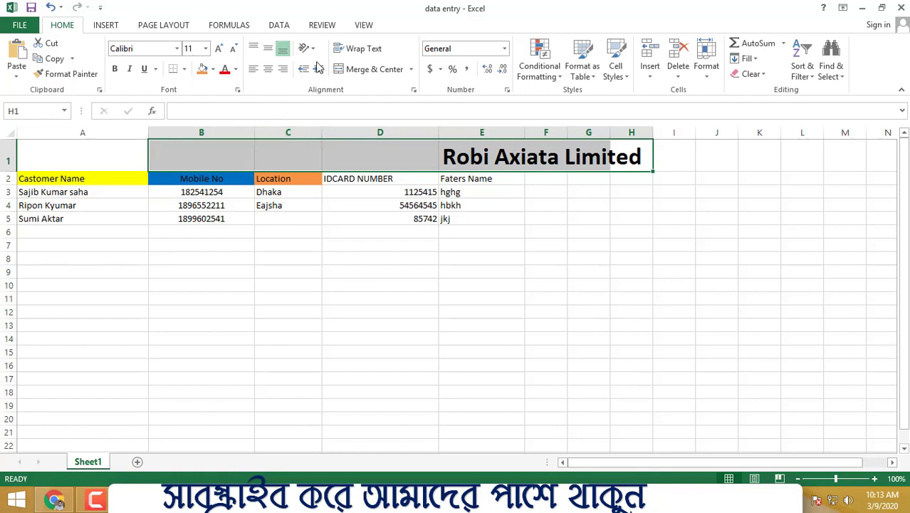
pyautogui.click(388, 69)
pyautogui.moveTo(117, 158); pyautogui.dragTo(173, 155)
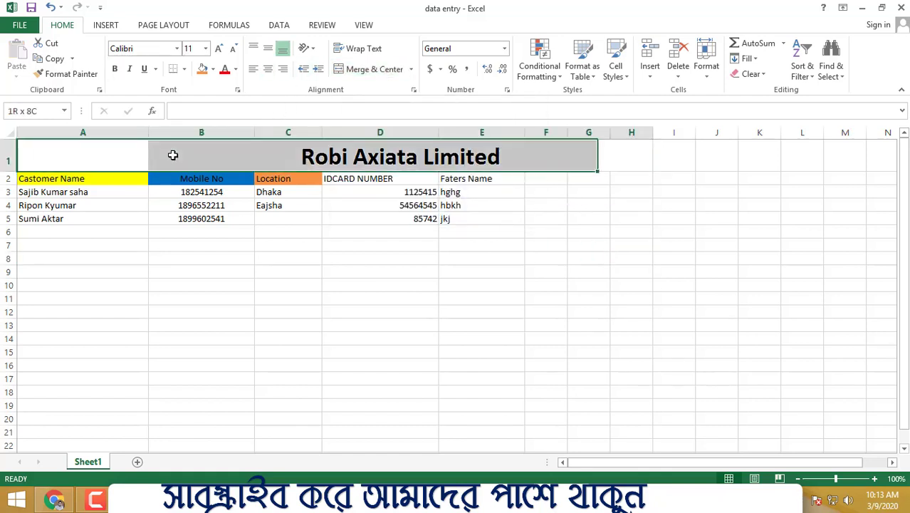
pyautogui.click(367, 69)
pyautogui.click(377, 297)
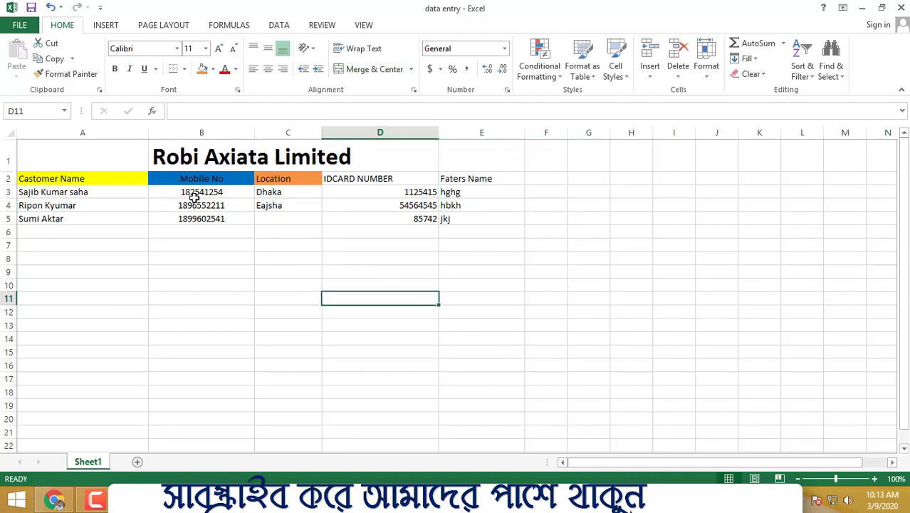
pyautogui.click(251, 355)
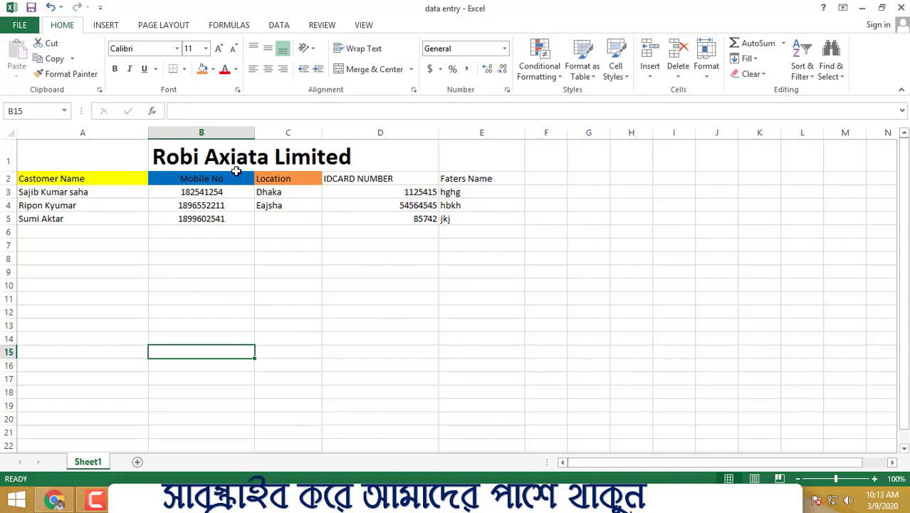
pyautogui.click(191, 157)
pyautogui.click(267, 217)
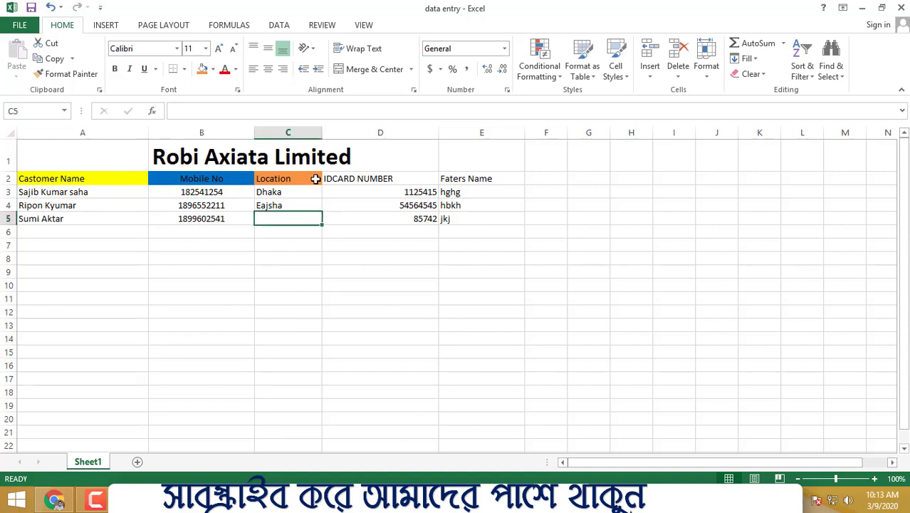
pyautogui.click(334, 284)
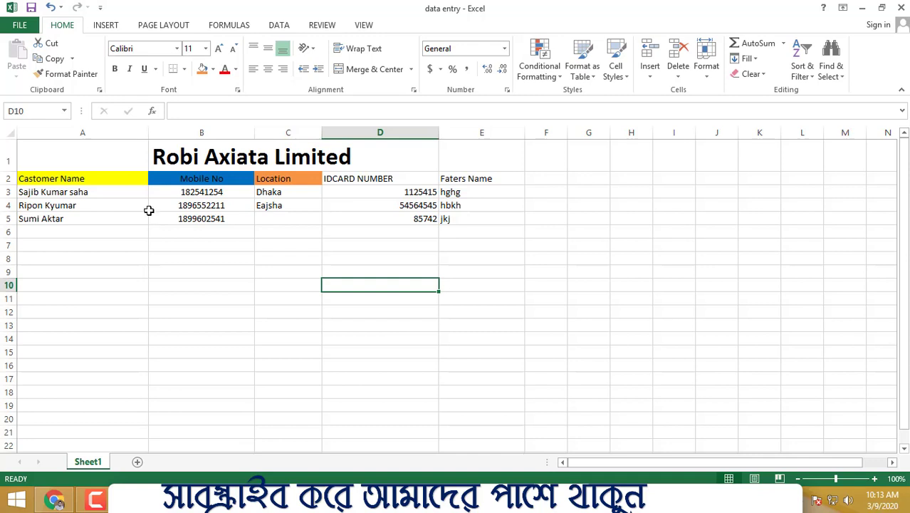
pyautogui.click(486, 228)
pyautogui.scroll(-6, 514, 323)
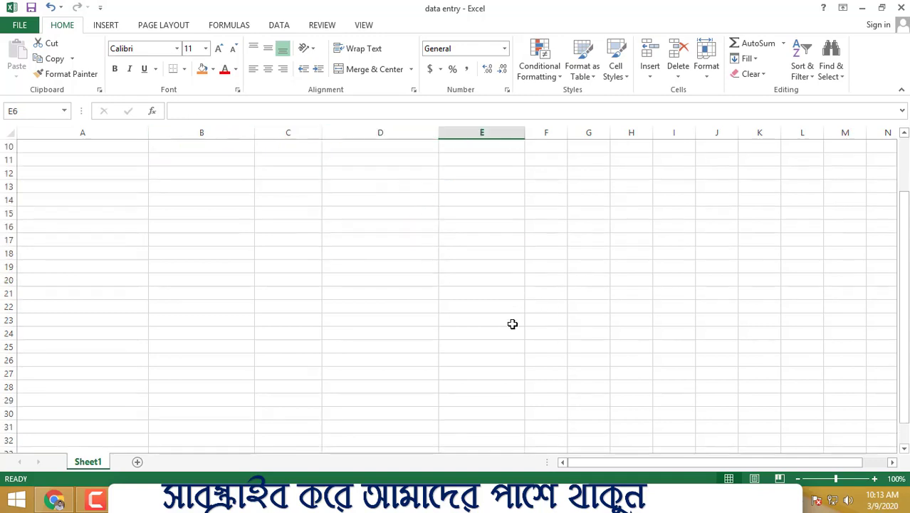
pyautogui.moveTo(102, 204); pyautogui.dragTo(384, 378)
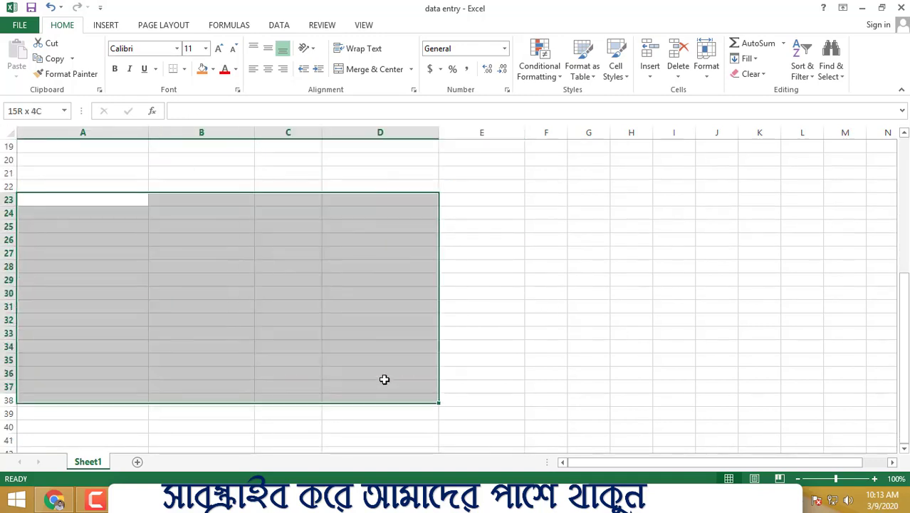
pyautogui.scroll(6, 371, 342)
pyautogui.scroll(-4, 361, 329)
pyautogui.scroll(4, 336, 319)
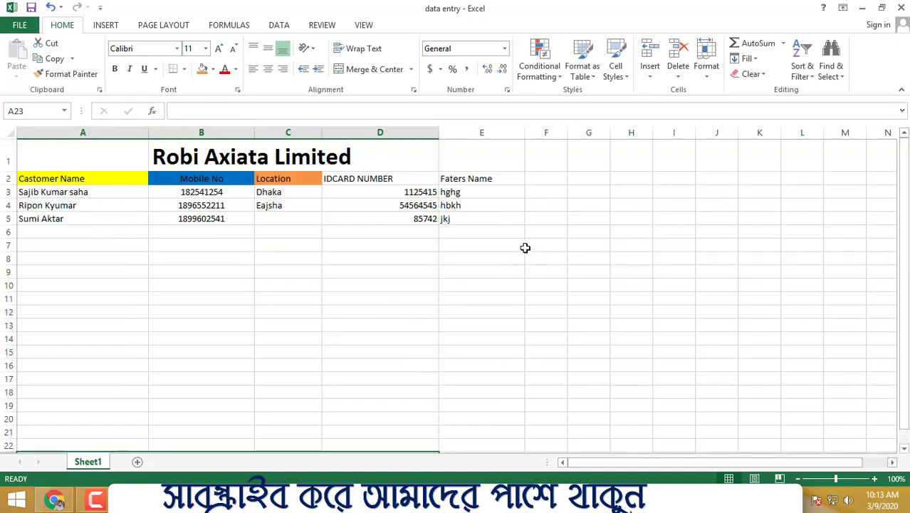
# - Left-align the Faters Name header together with its entries in cells E2:E5
pyautogui.moveTo(482, 178); pyautogui.dragTo(475, 220)
pyautogui.click(255, 69)
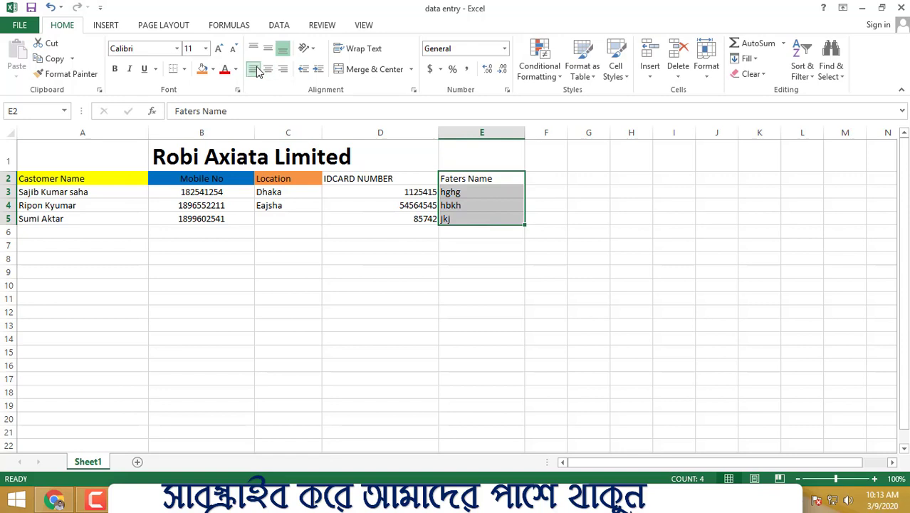
pyautogui.click(493, 353)
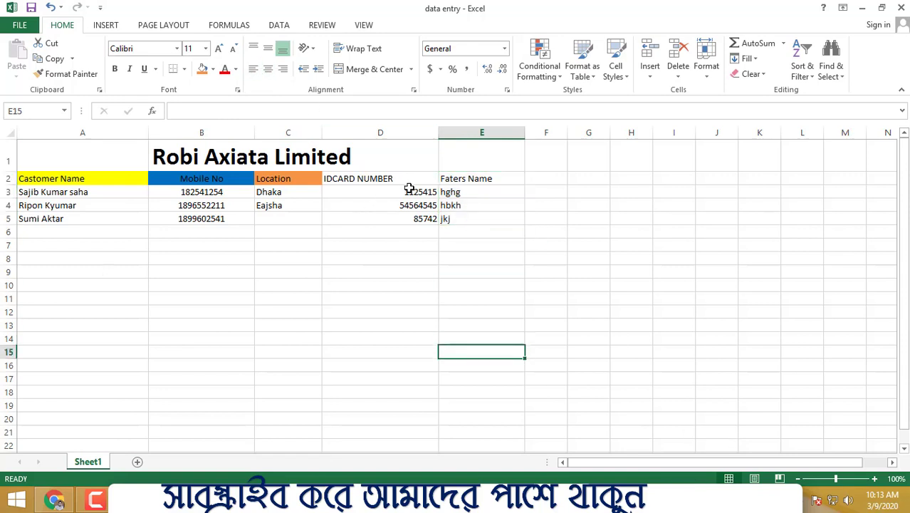
# - Left-align the three ID card number entries in cells D3:D5
pyautogui.moveTo(409, 188); pyautogui.dragTo(409, 219)
pyautogui.click(253, 69)
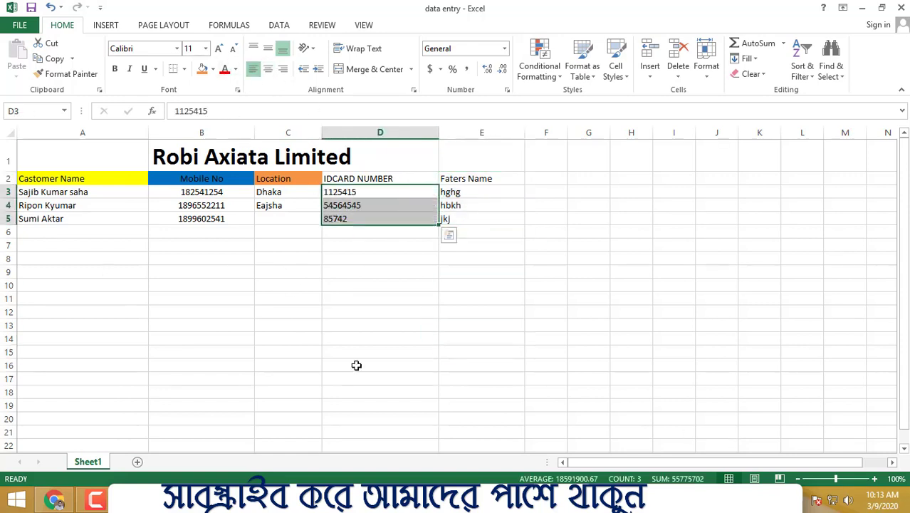
pyautogui.click(358, 352)
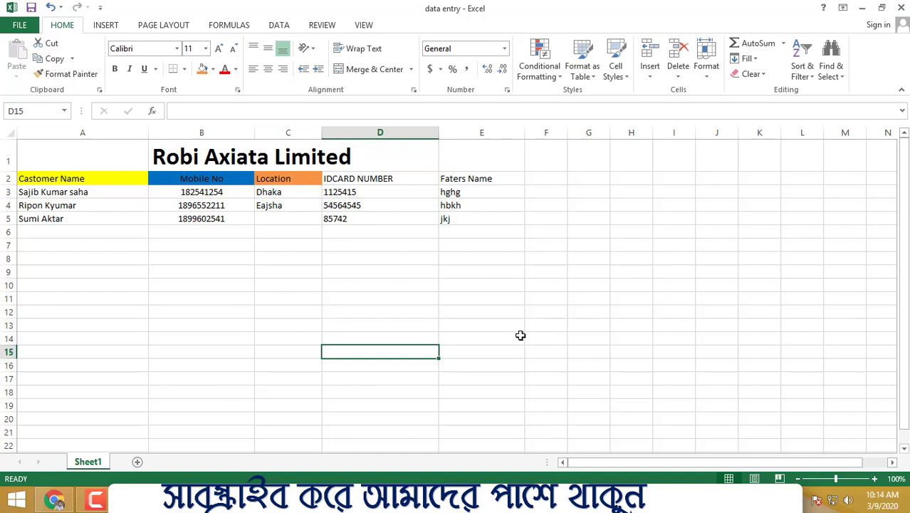
pyautogui.moveTo(99, 192); pyautogui.dragTo(478, 219)
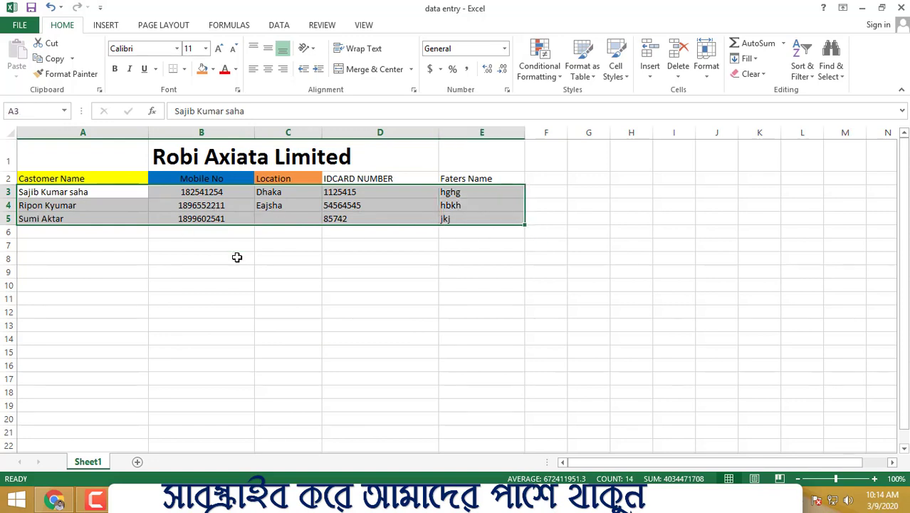
pyautogui.click(124, 293)
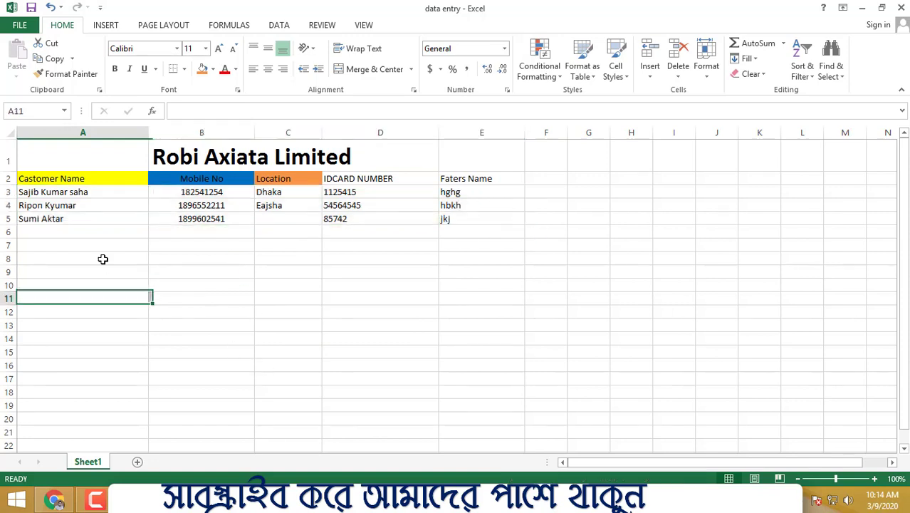
pyautogui.click(393, 289)
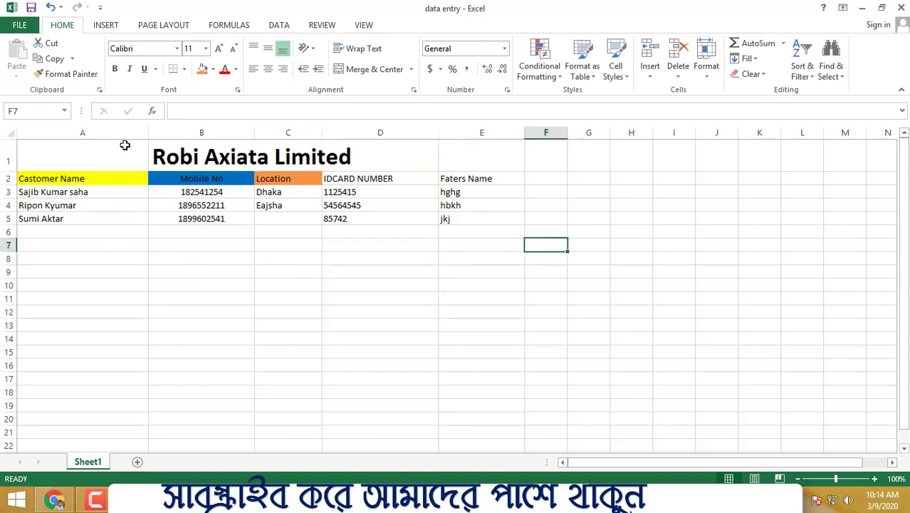
pyautogui.moveTo(125, 146); pyautogui.dragTo(483, 220)
pyautogui.click(628, 284)
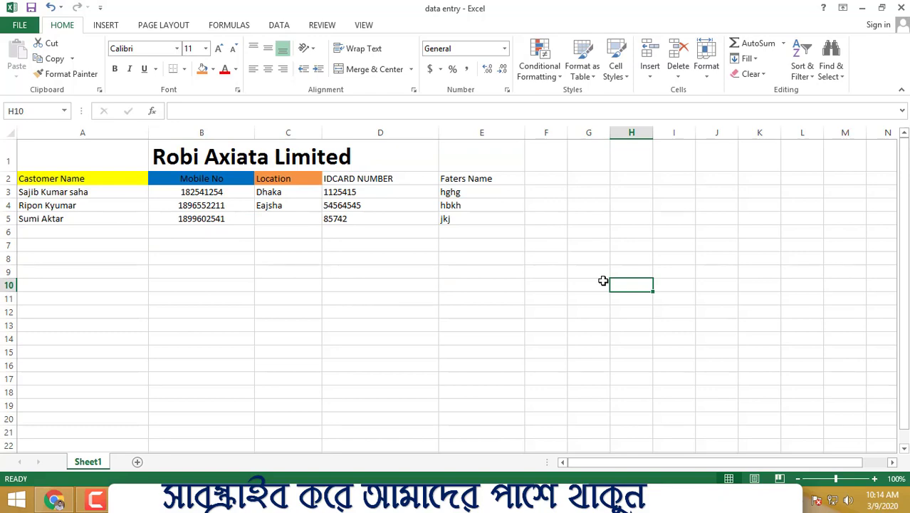
# - Switch to Google Chrome and open a new browser tab
pyautogui.click(54, 500)
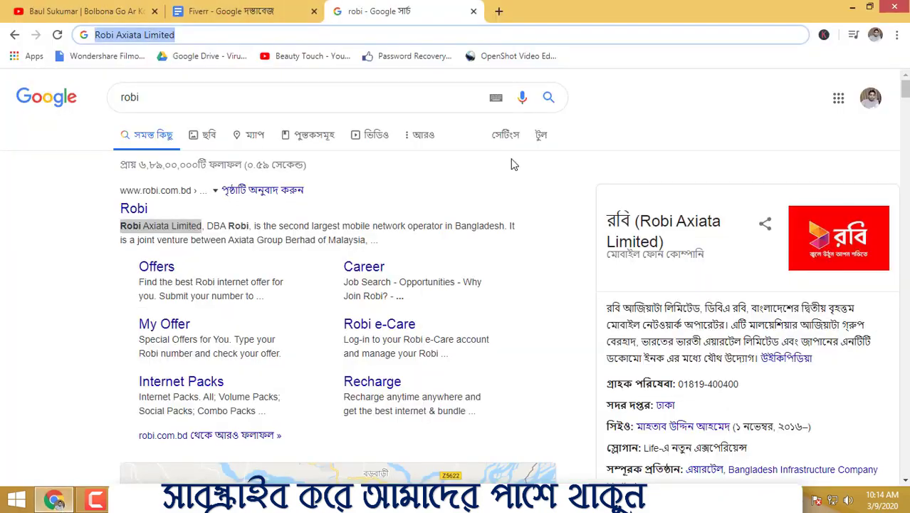
pyautogui.click(499, 12)
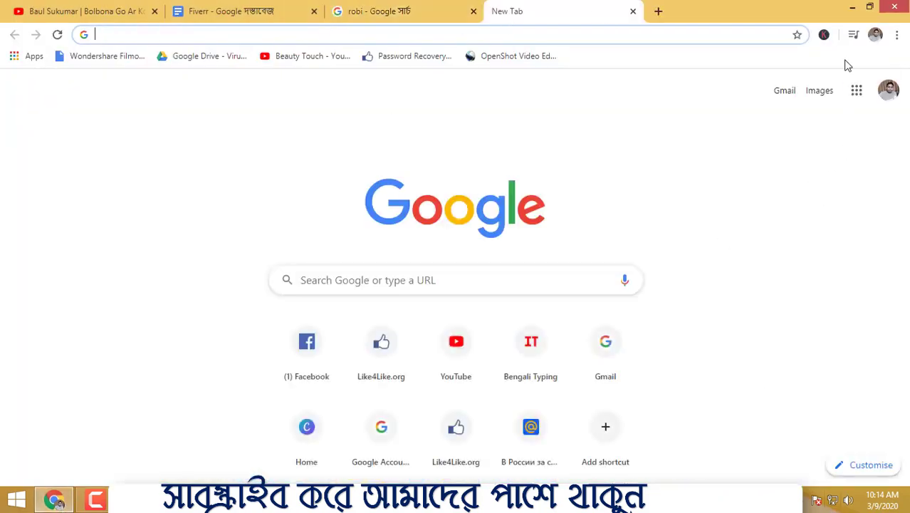